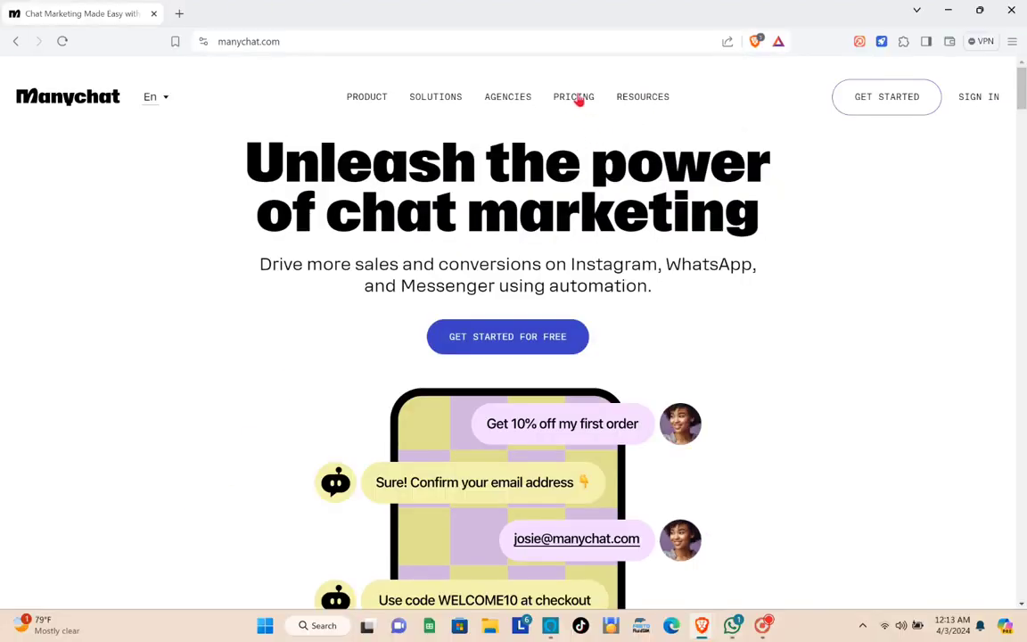
- Review the plans on the Manychat pricing page and start the sign-up for the Free plan
left_click(614, 117)
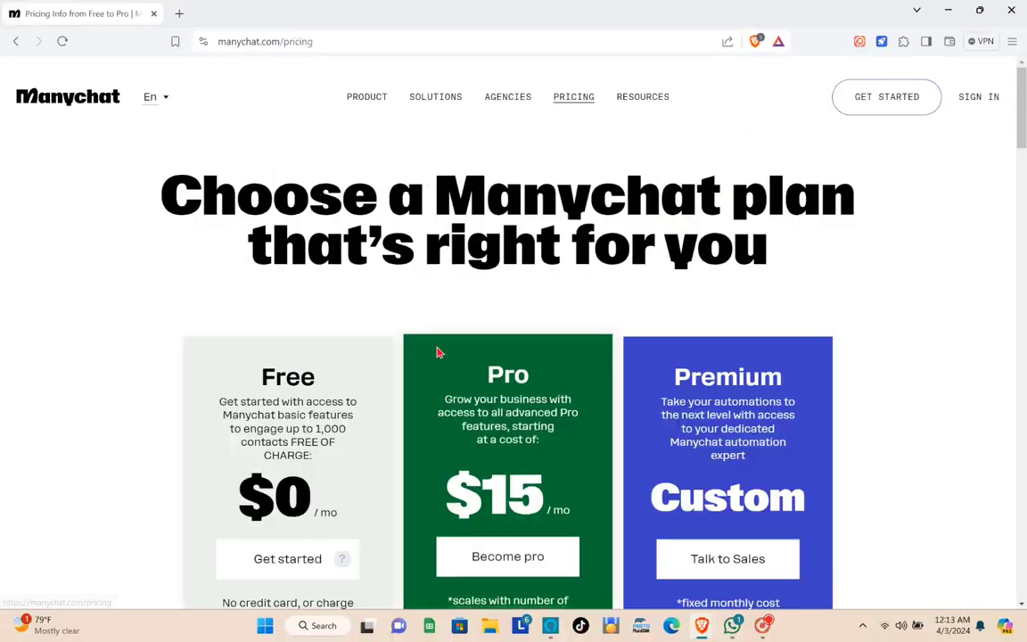
scroll(430, 348, "down", 2)
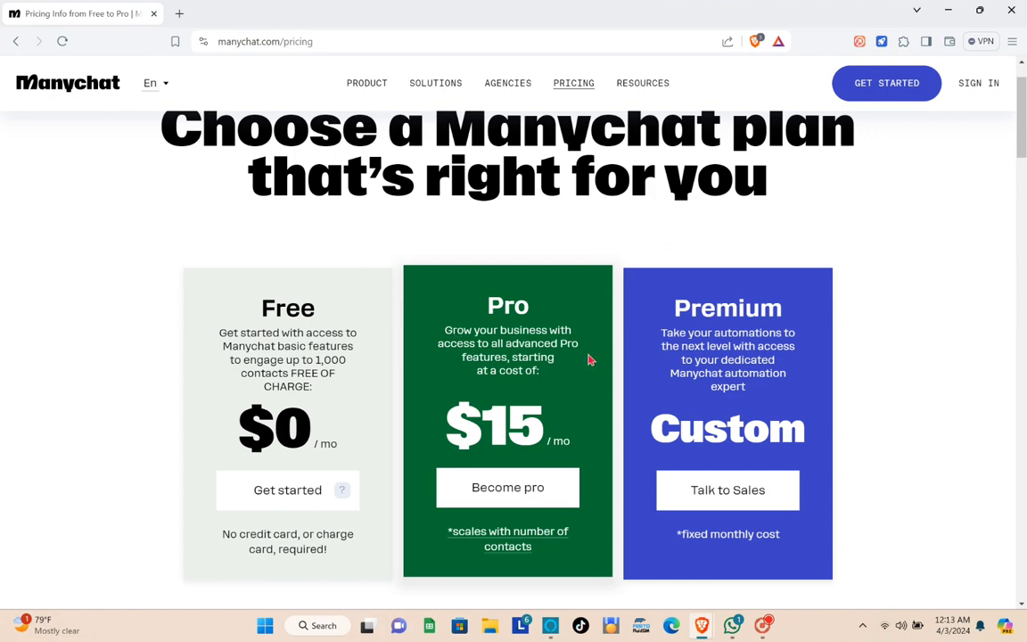
scroll(466, 403, "down", 2)
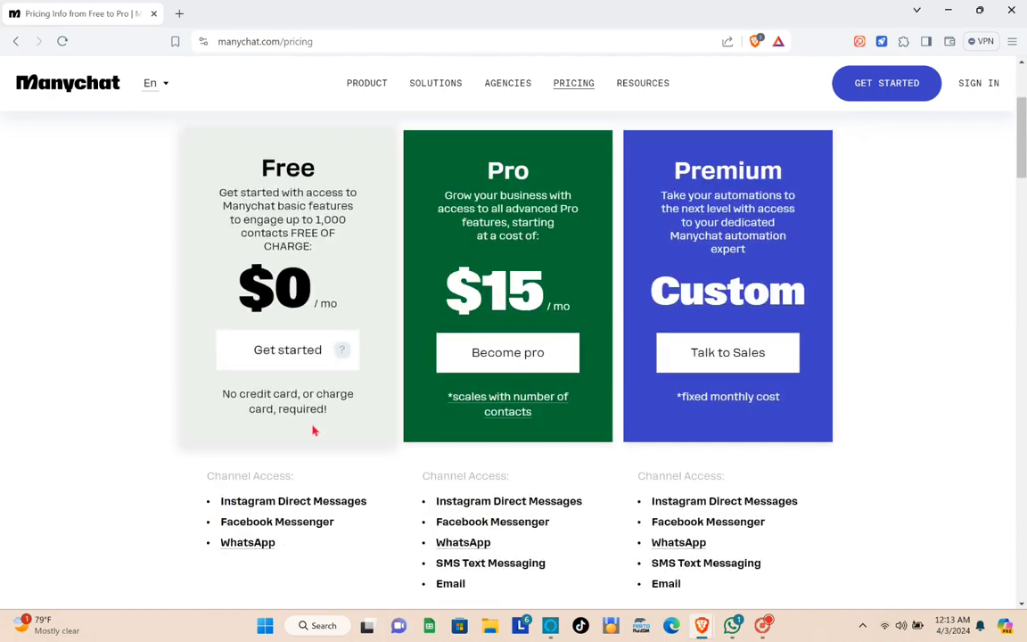
scroll(676, 245, "up", 3)
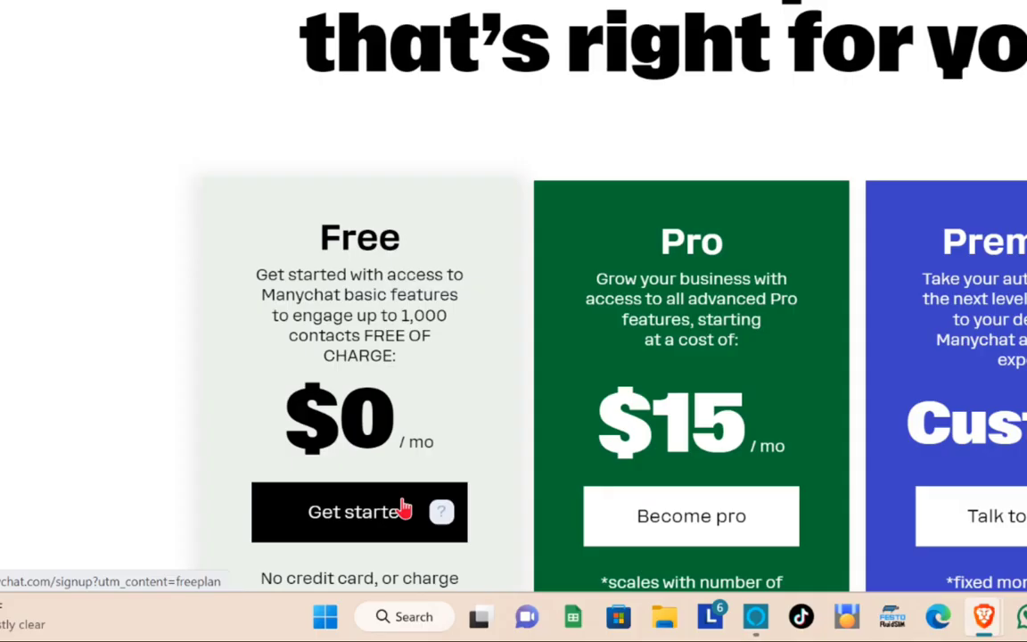
left_click(402, 509)
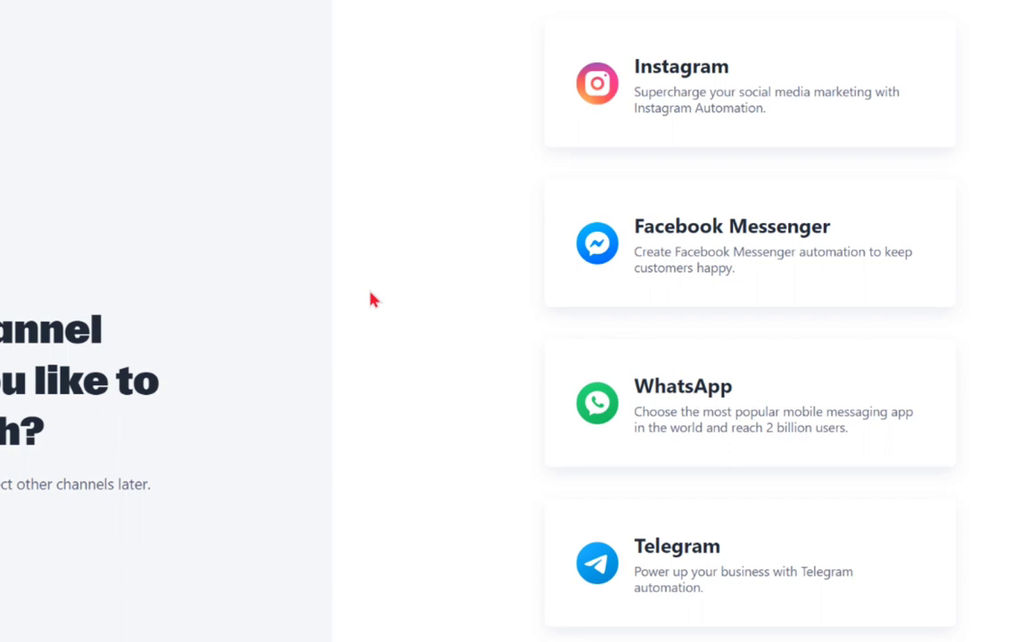
- Sign up for the Instagram channel through Facebook and complete the Instagram creator account setup
left_click(679, 88)
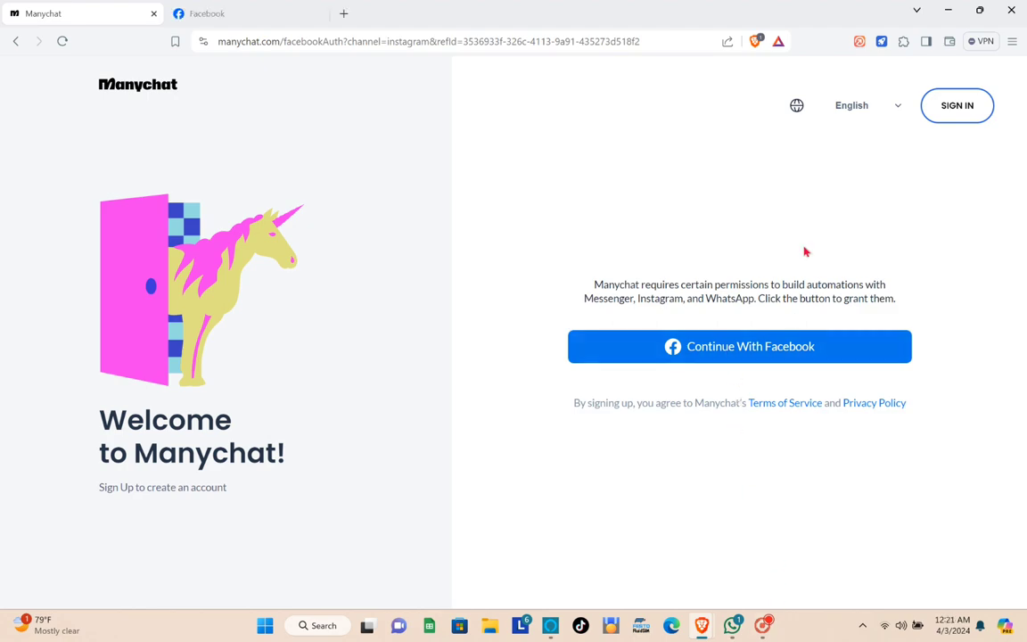
left_click(690, 352)
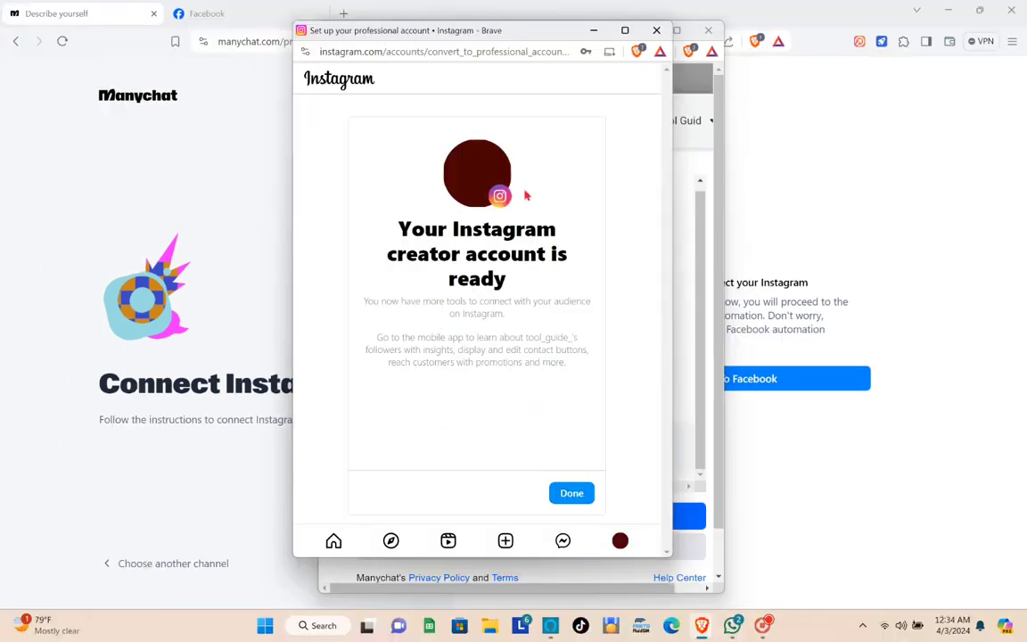
left_click(571, 495)
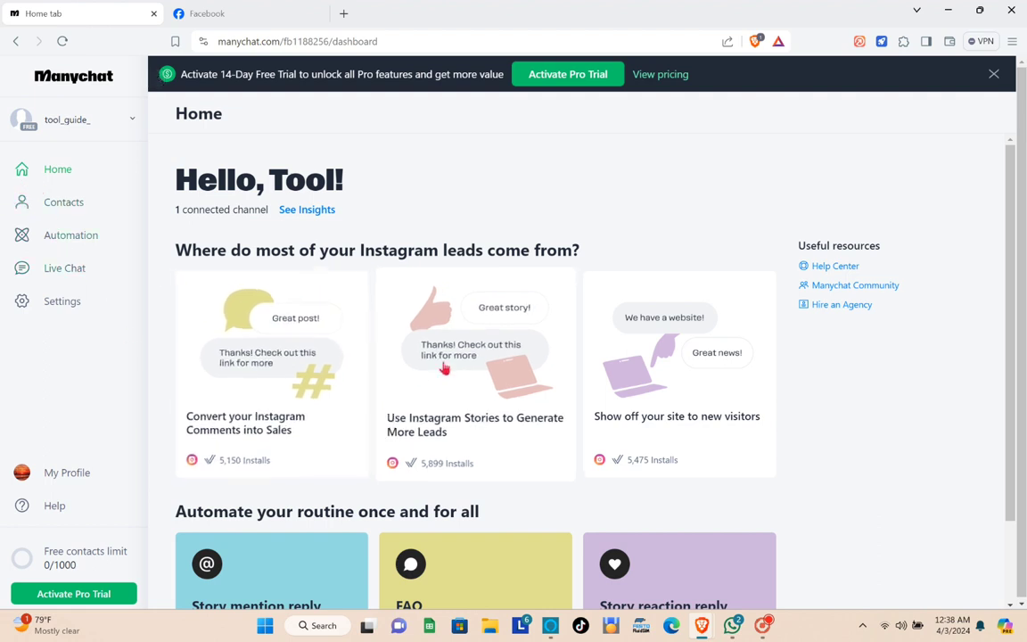
- Go to the account's automations, dismiss the Pro trial banner and create a new automation
scroll(546, 382, "down", 2)
scroll(551, 380, "up", 1)
scroll(552, 381, "up", 1)
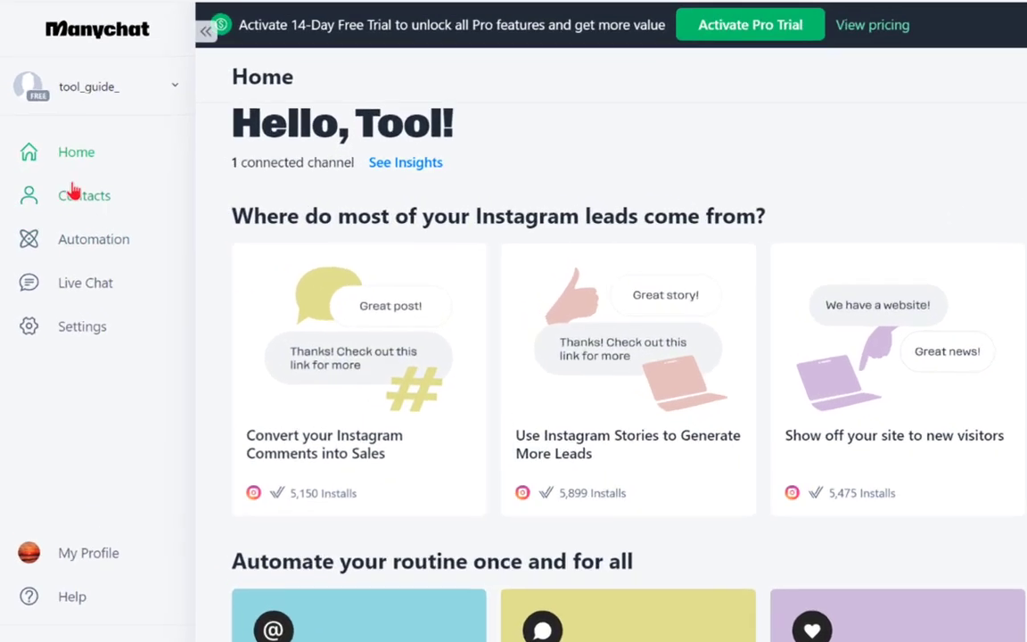
left_click(66, 238)
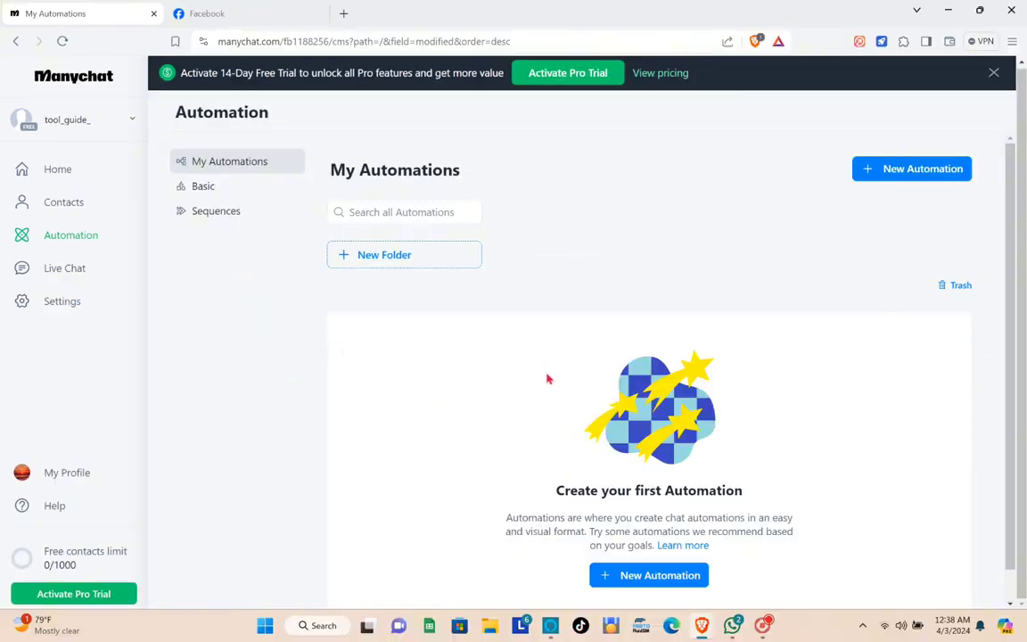
left_click(993, 73)
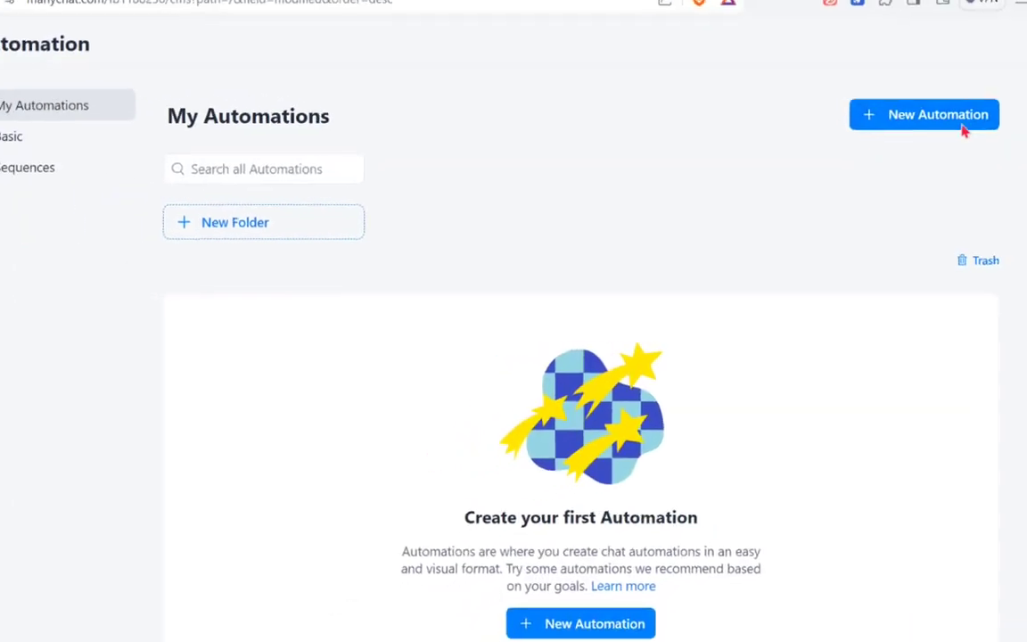
left_click(929, 160)
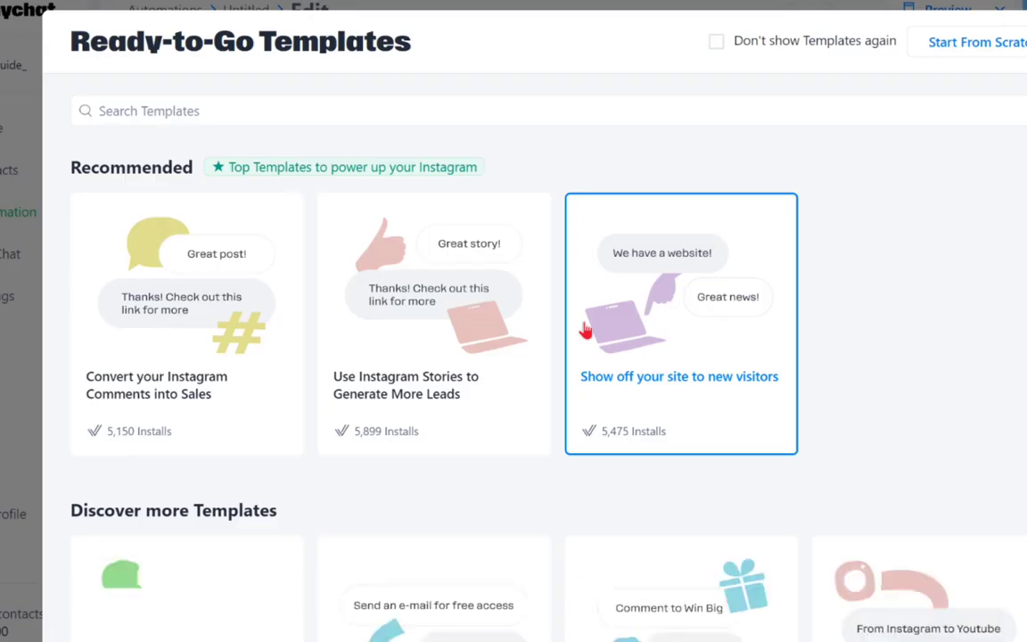
- Look through the ready-to-go templates and start the new automation from scratch instead
scroll(374, 321, "down", 3)
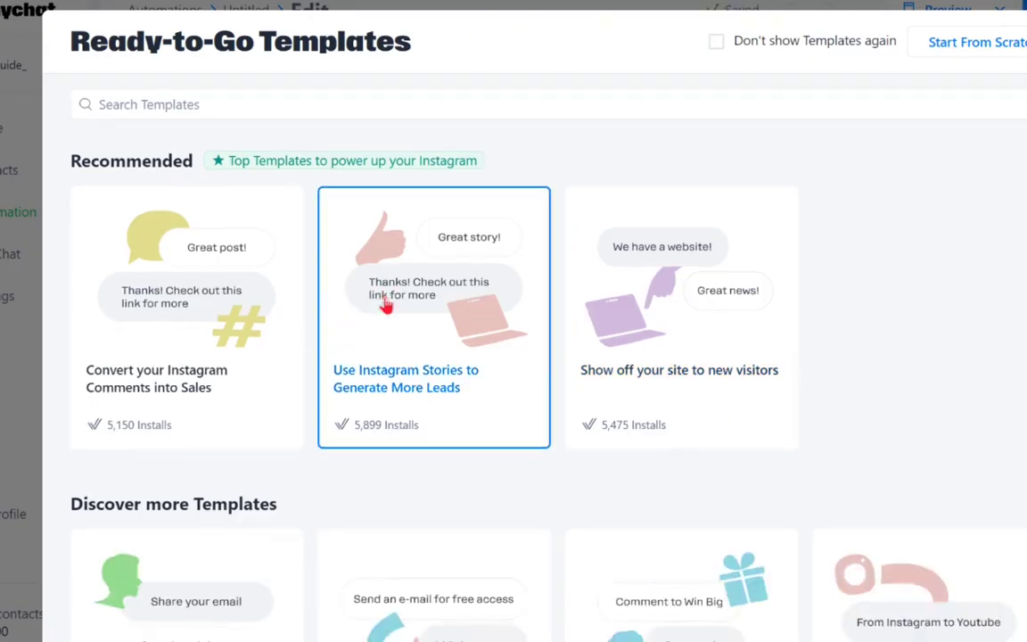
scroll(408, 426, "up", 3)
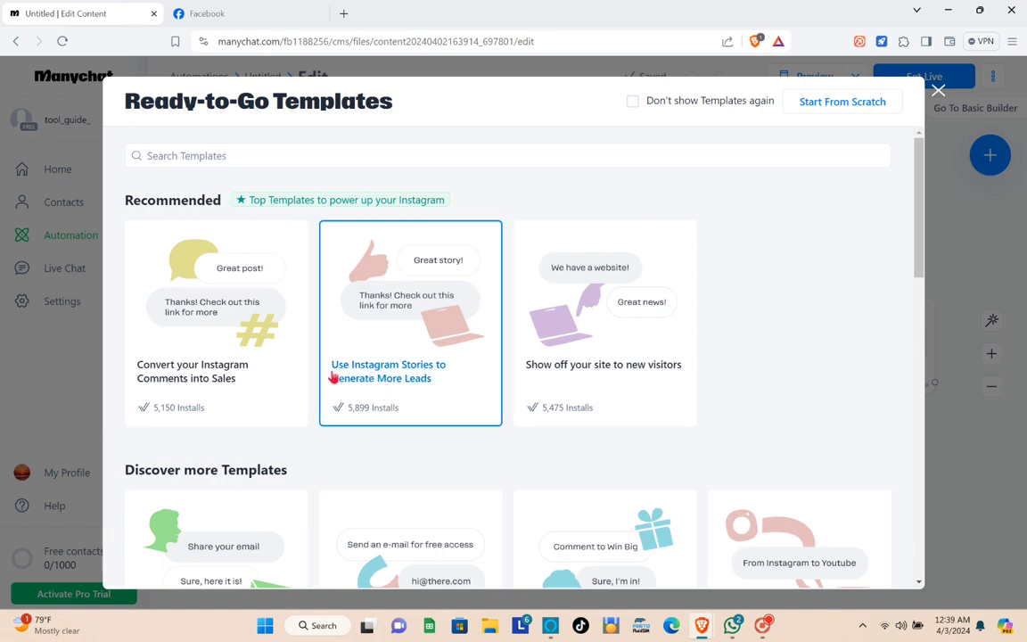
scroll(273, 334, "down", 5)
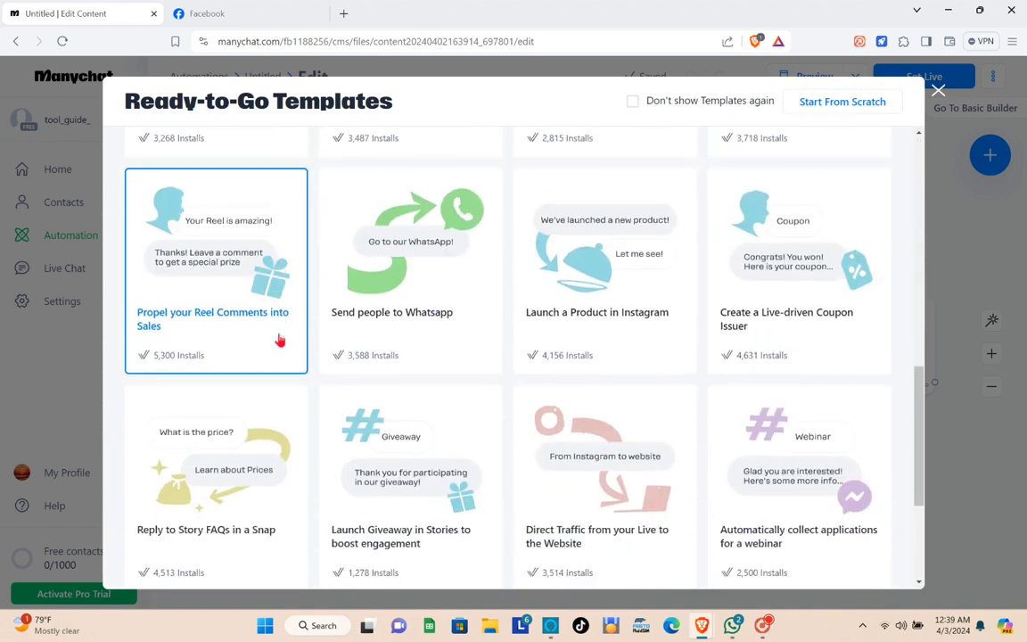
scroll(278, 340, "up", 10)
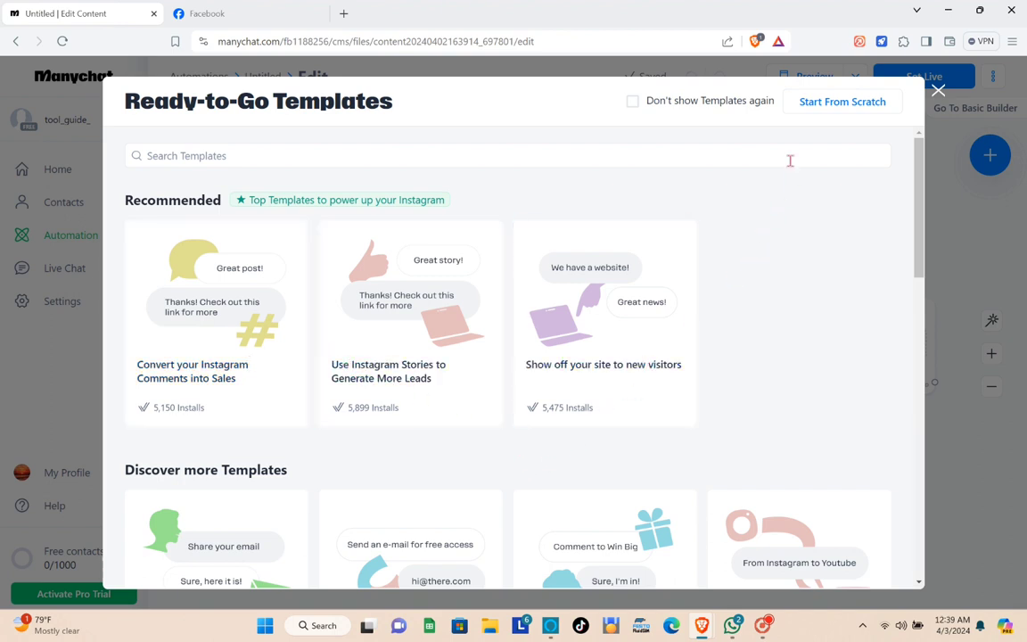
left_click(826, 107)
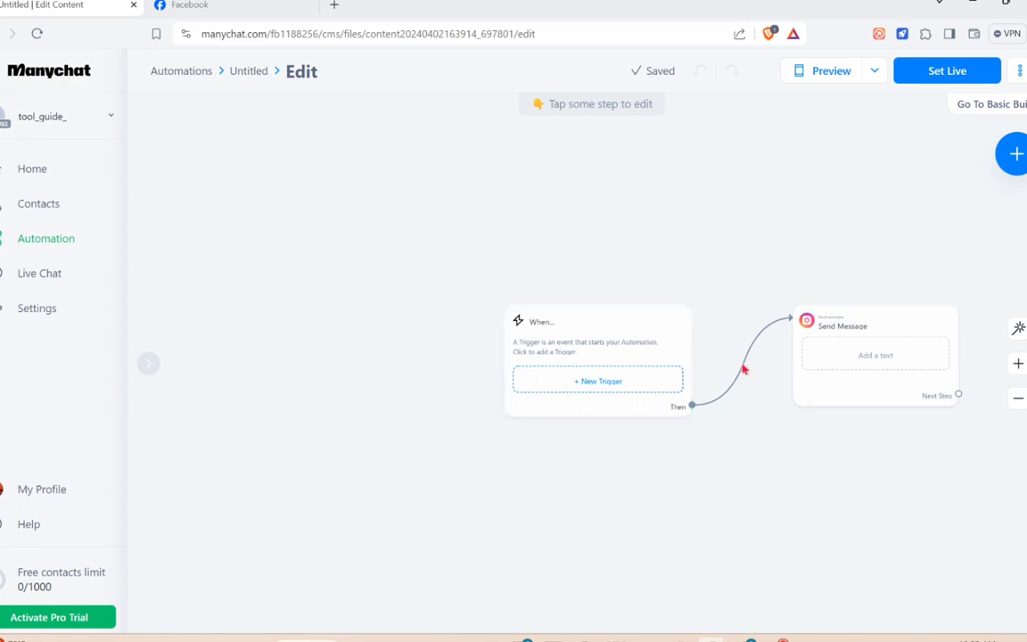
- Rearrange the flow canvas so the When block sits at the upper left and the Send Message block lies below and to its right
left_click_drag(552, 306, 373, 245)
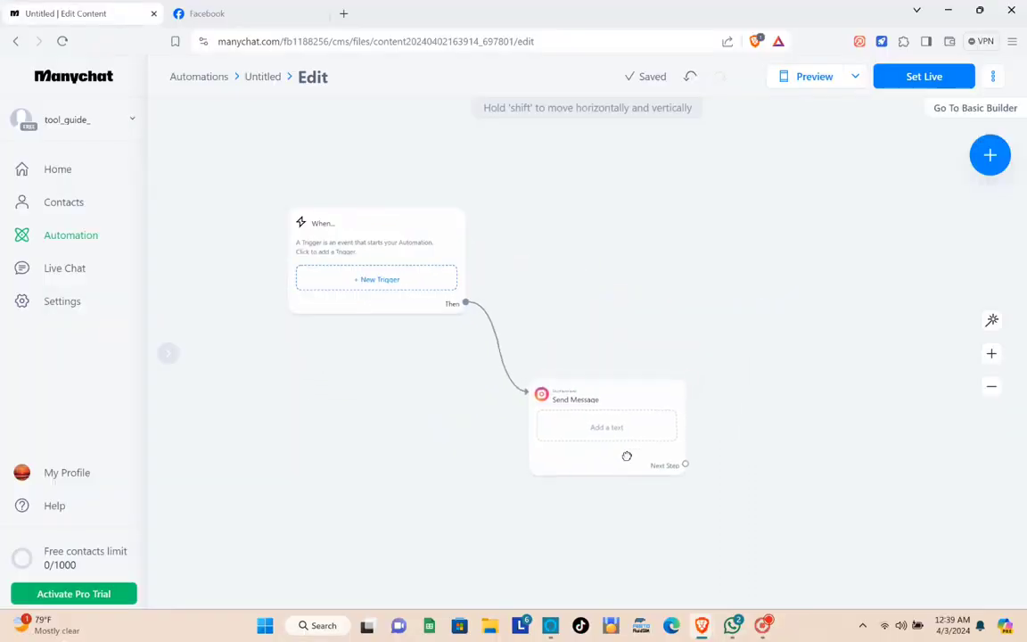
left_click_drag(626, 456, 664, 496)
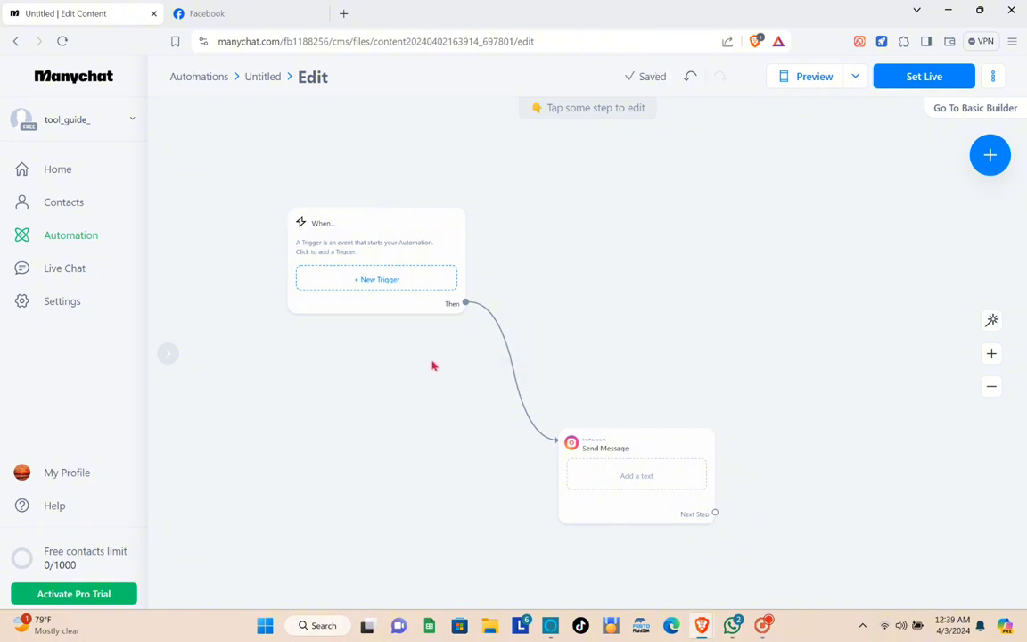
left_click(362, 252)
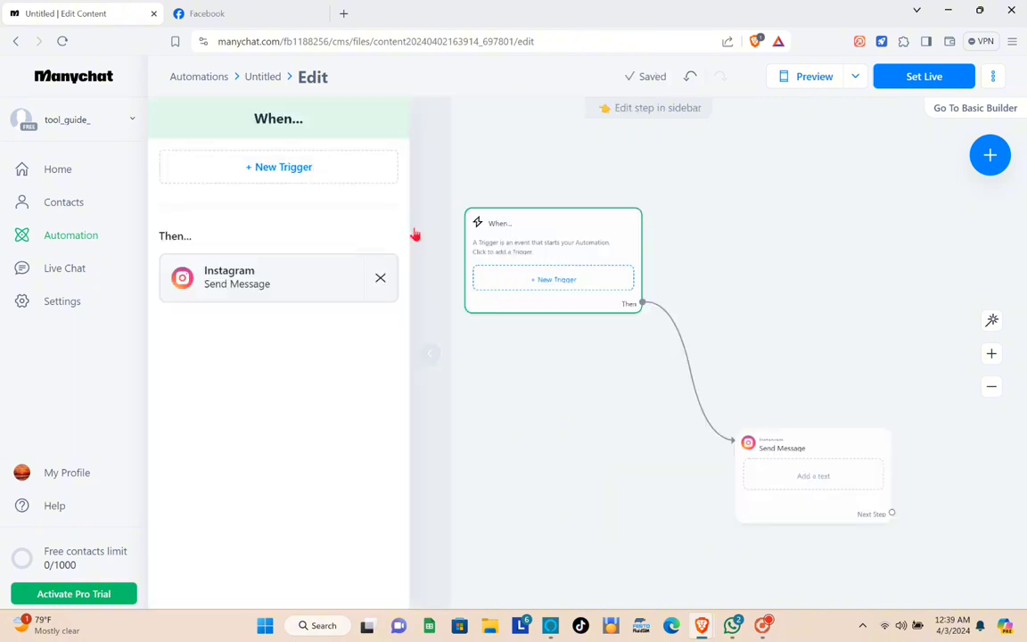
left_click(500, 169)
left_click_drag(475, 222, 366, 218)
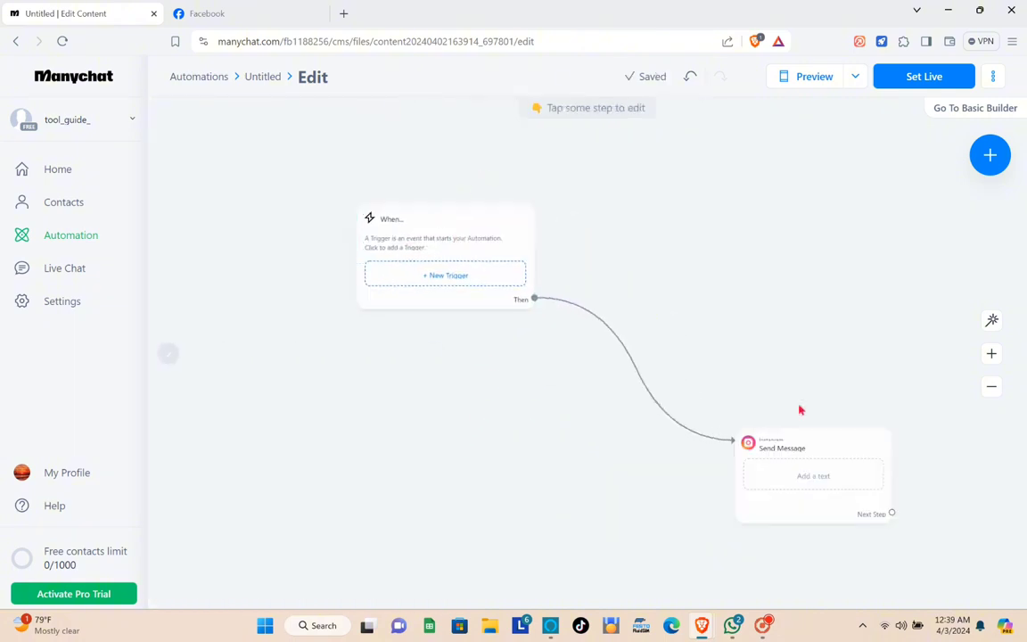
left_click_drag(861, 448, 780, 409)
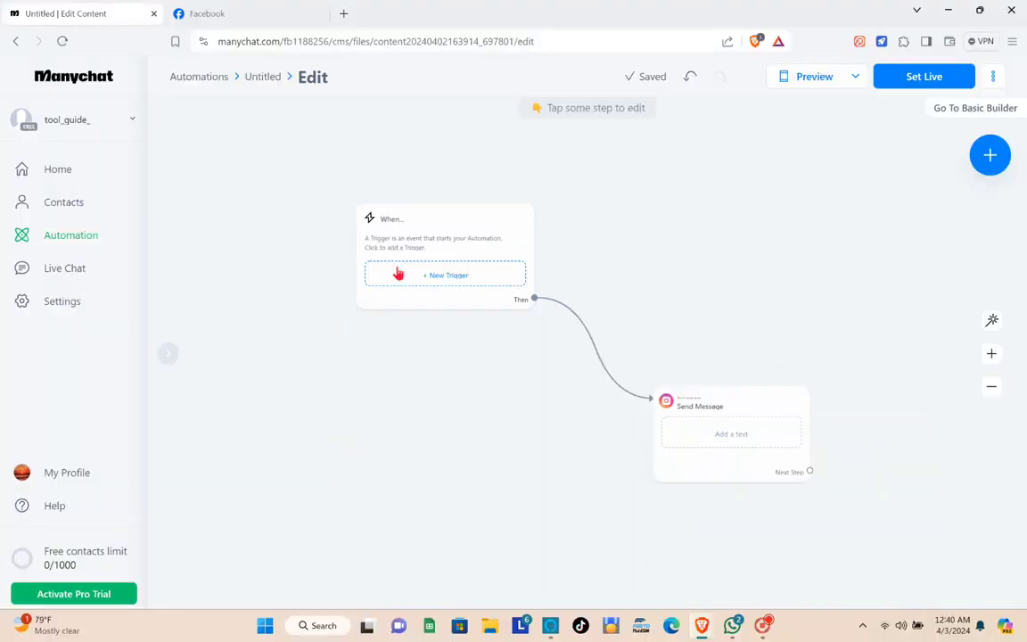
- Add a new Instagram trigger to the When block that fires when a user comments on your Post or Reel
left_click(405, 248)
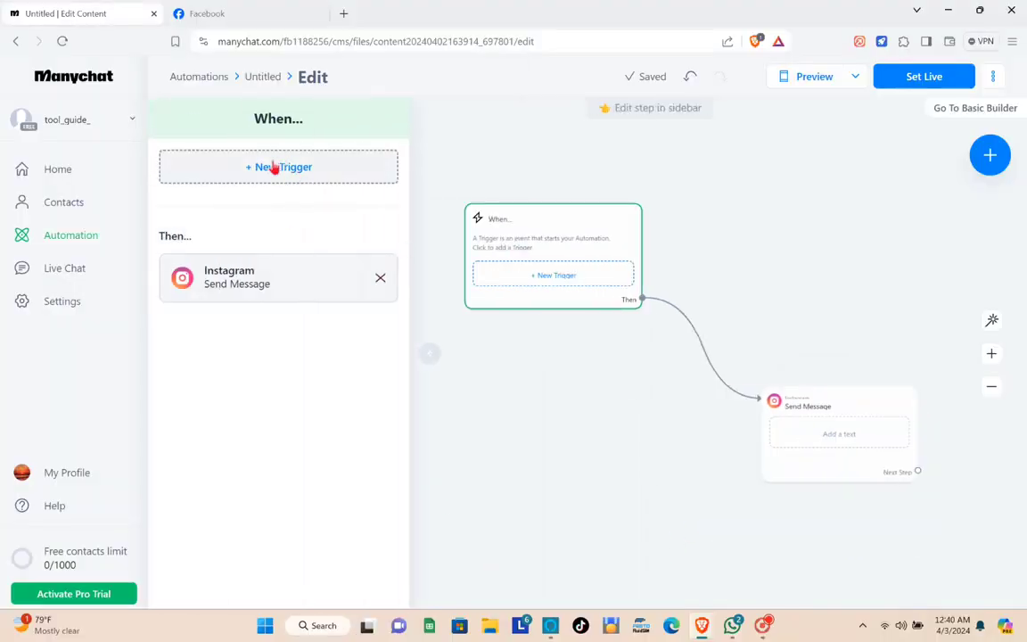
left_click(275, 166)
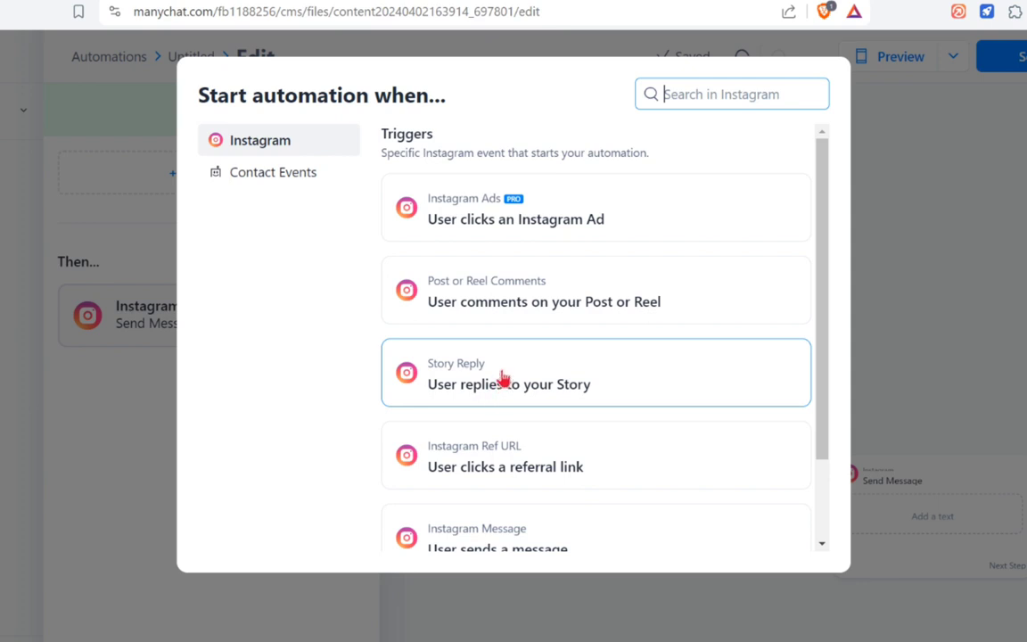
scroll(498, 379, "down", 1)
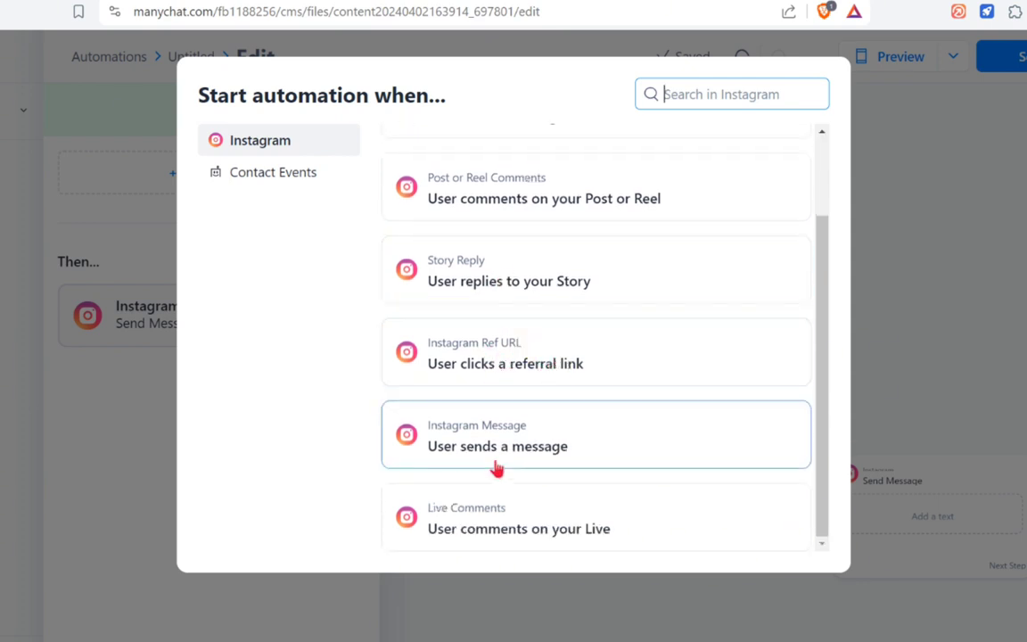
scroll(554, 301, "up", 1)
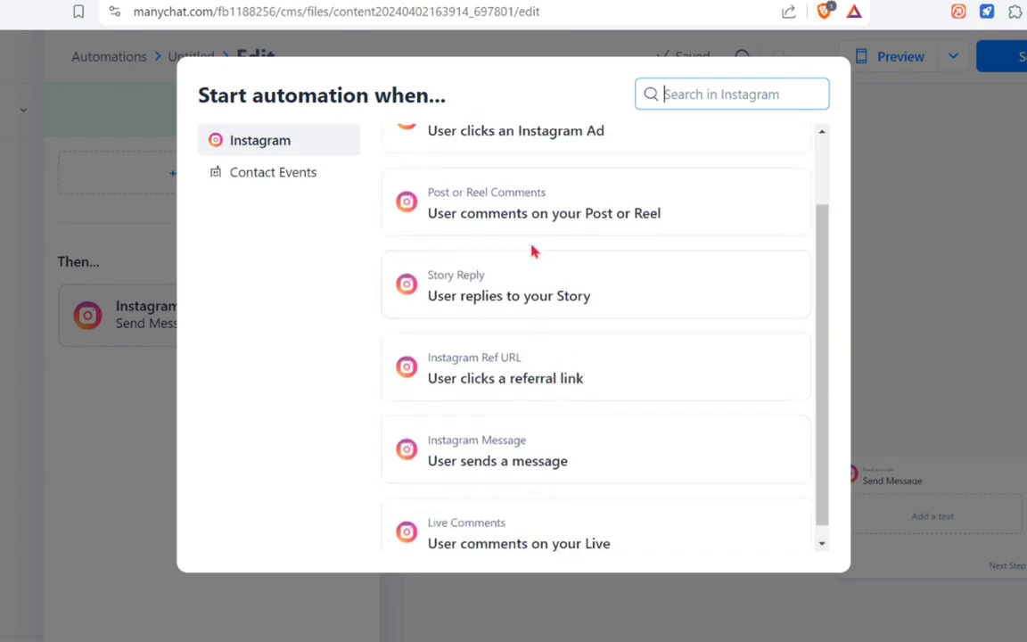
scroll(513, 279, "up", 1)
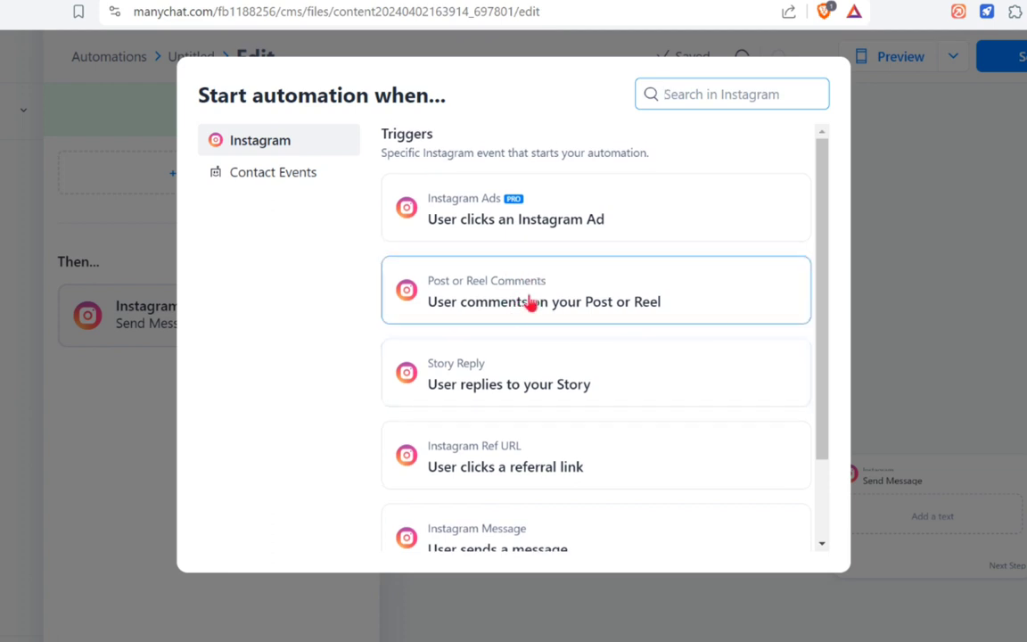
left_click(531, 303)
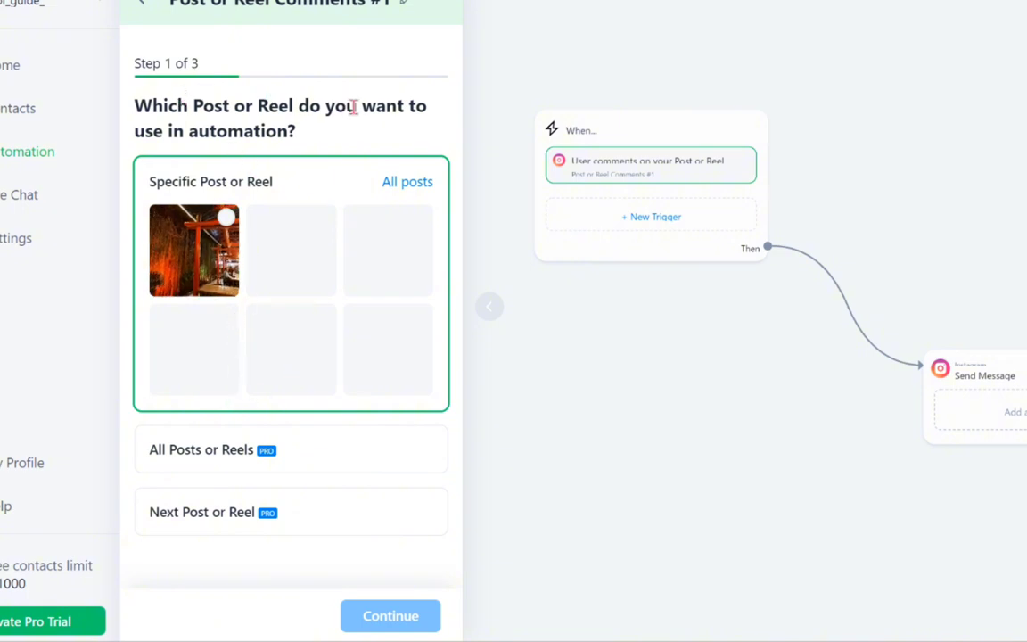
- Limit the comment trigger to the specific post showing the red wooden gates and continue to its keyword settings
left_click(196, 215)
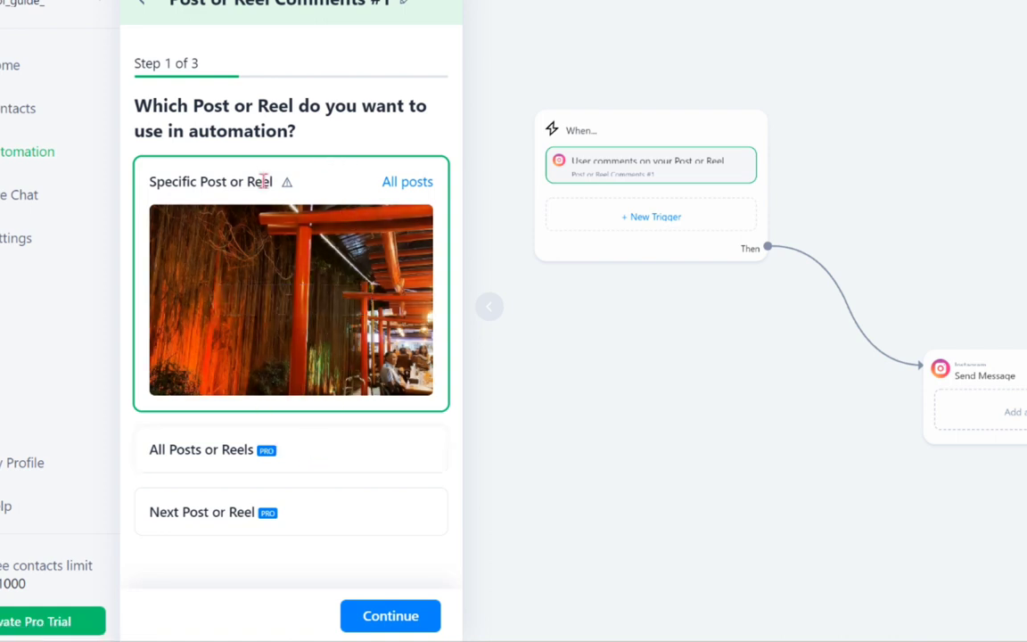
mouse_move(294, 190)
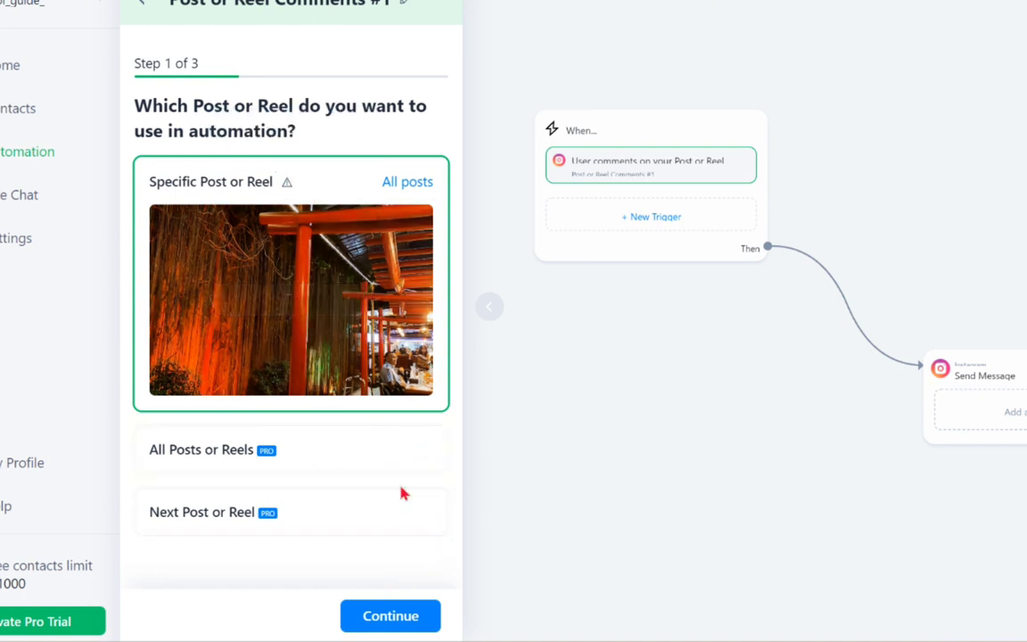
left_click(409, 619)
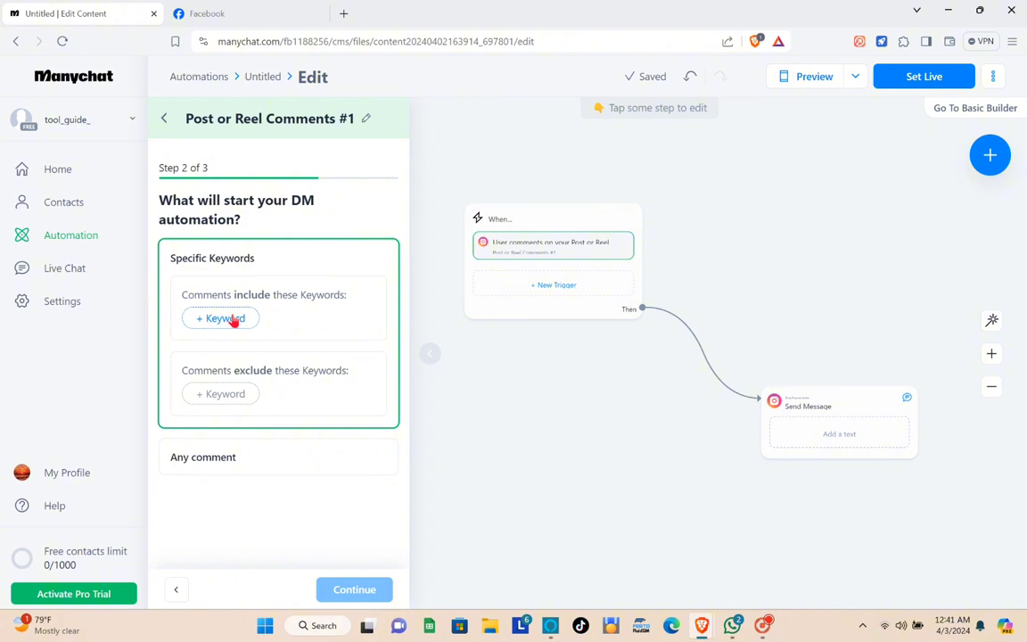
- Add the keywords Guide, Tool, Vaucher and Free to the list that comments must include
left_click(233, 319)
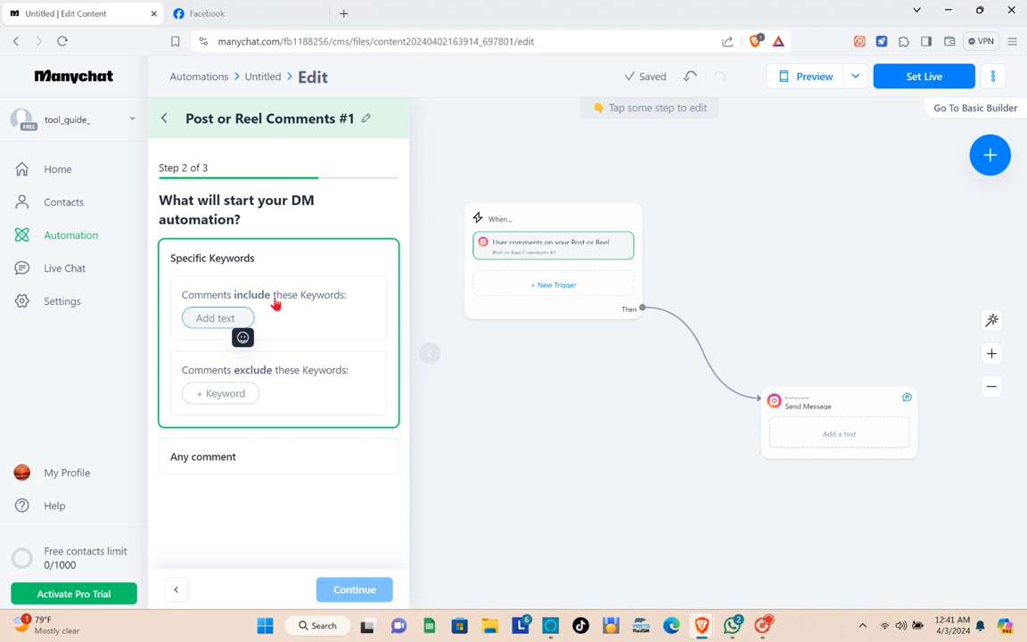
key("Caps_Lock")
type("Guide")
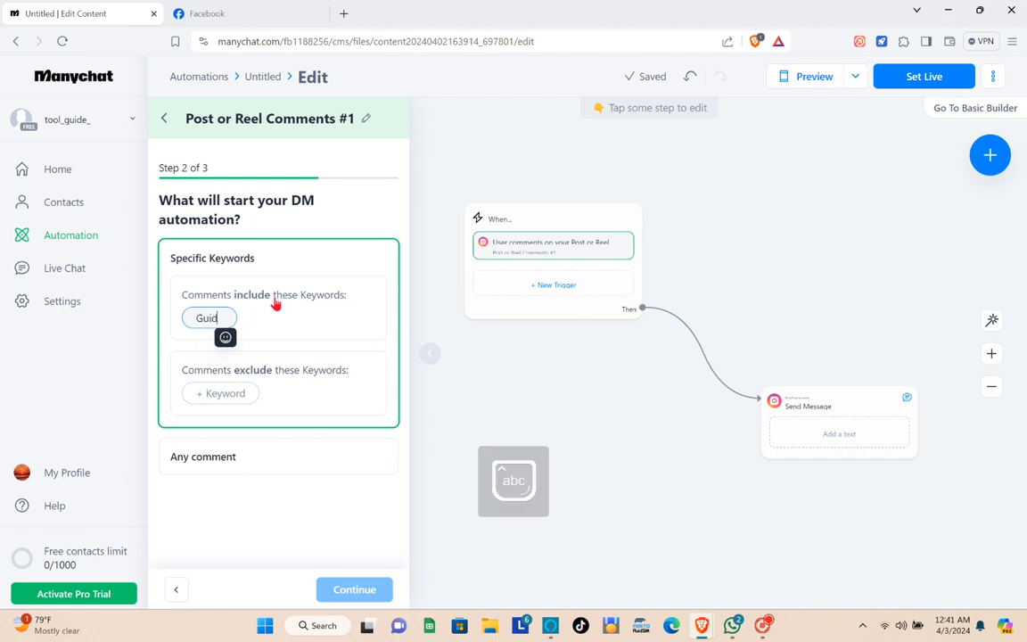
key("Return")
type("Tool")
key("Return")
type("Vaucher")
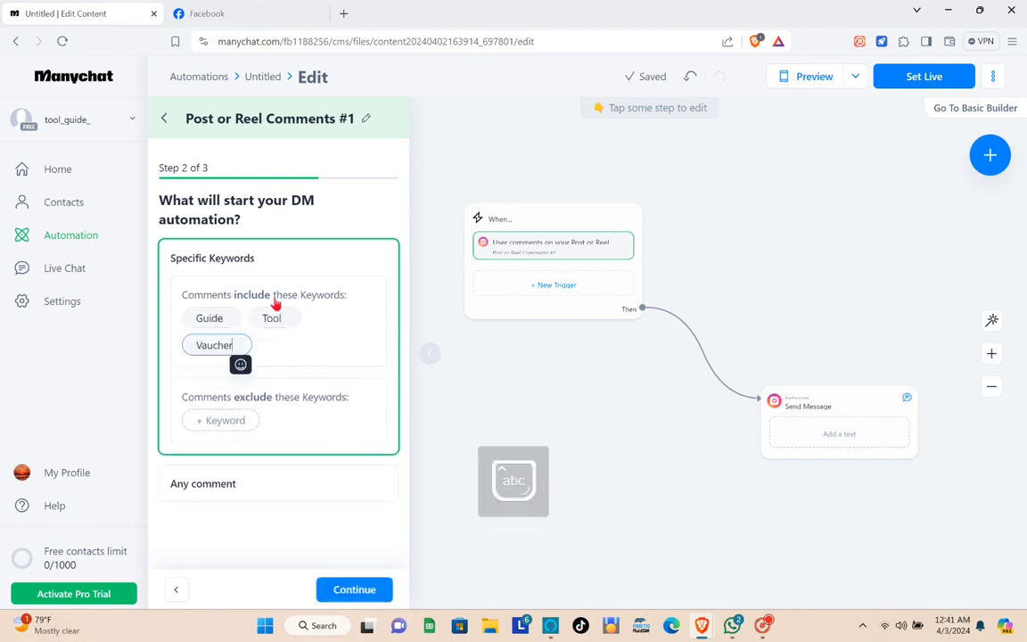
key("Return")
type("Free")
- Correct the spelling of the third included keyword to Voucher
left_click(210, 343)
key("BackSpace")
type("o")
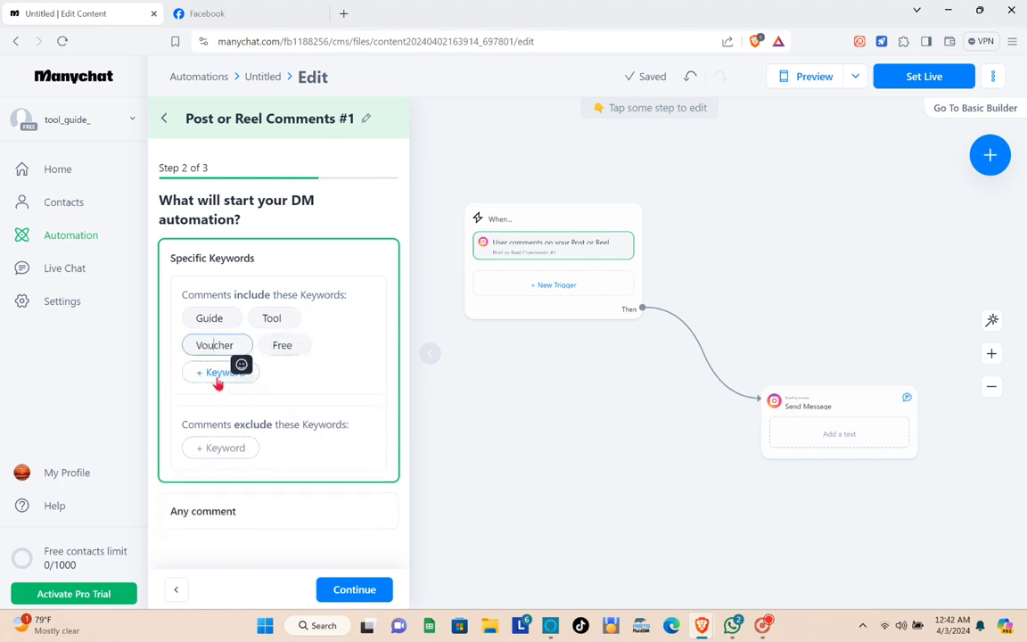
- Add sample to the keywords that comments must include and continue to the public reply settings
left_click(216, 378)
left_click(215, 374)
type("sample")
left_click(337, 379)
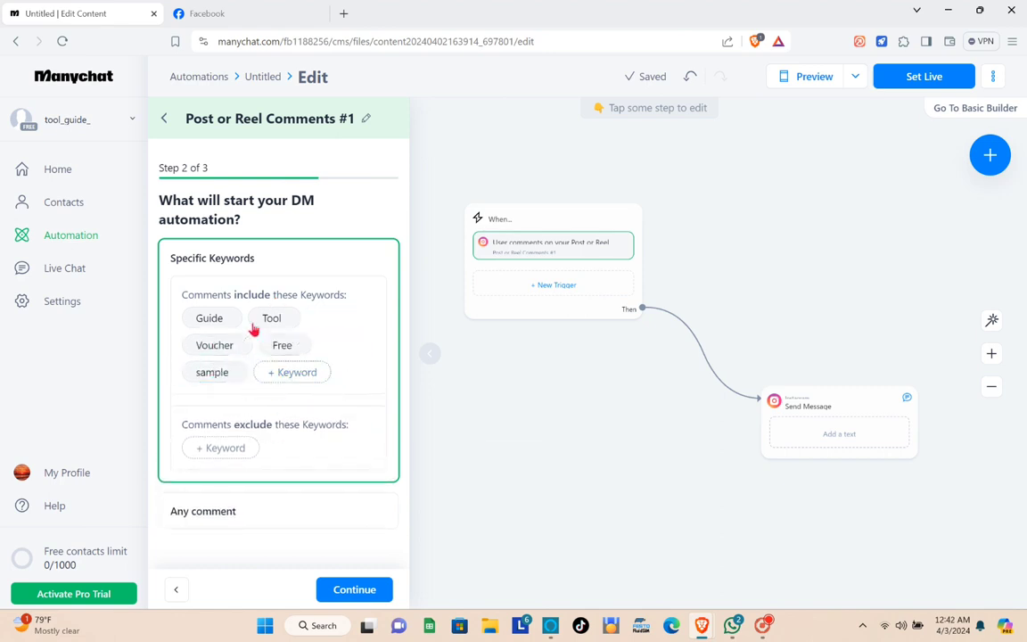
left_click(287, 374)
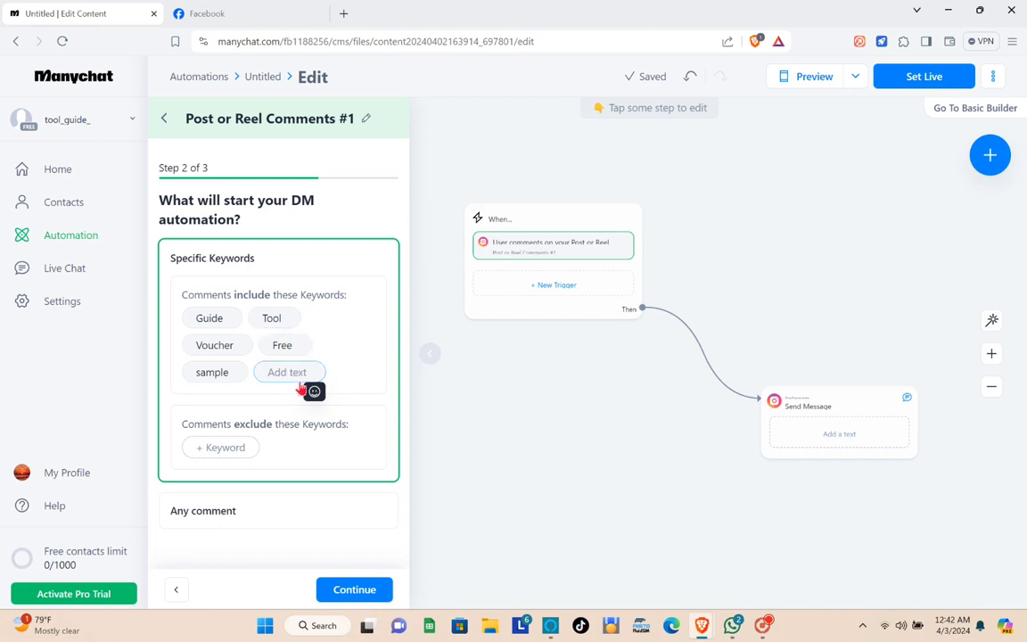
left_click(343, 590)
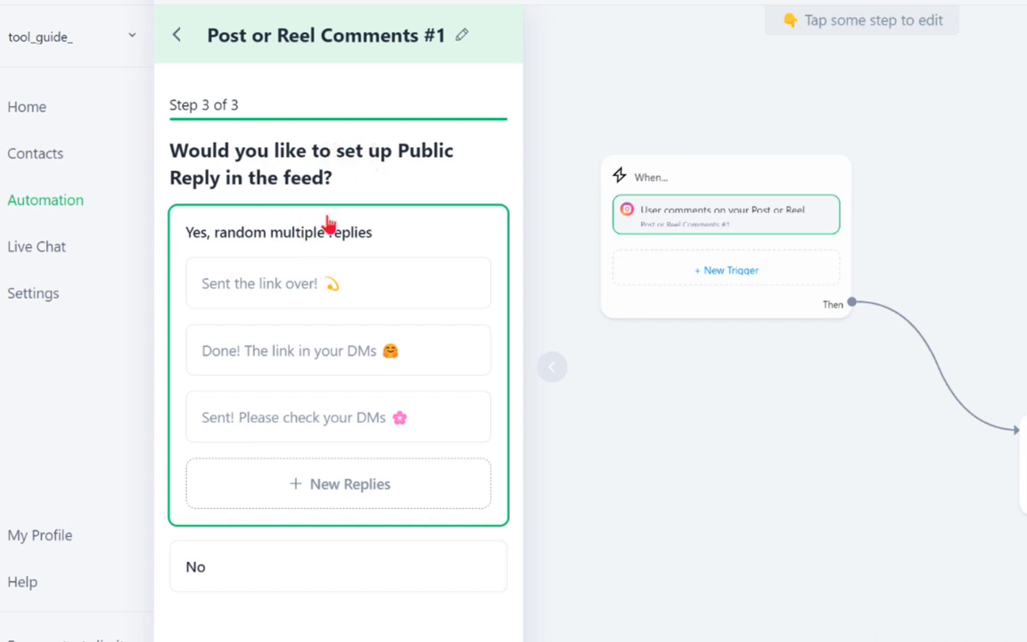
- Enter "Sent the link over" as the first random public reply and end it with a smiling emoji
left_click(306, 285)
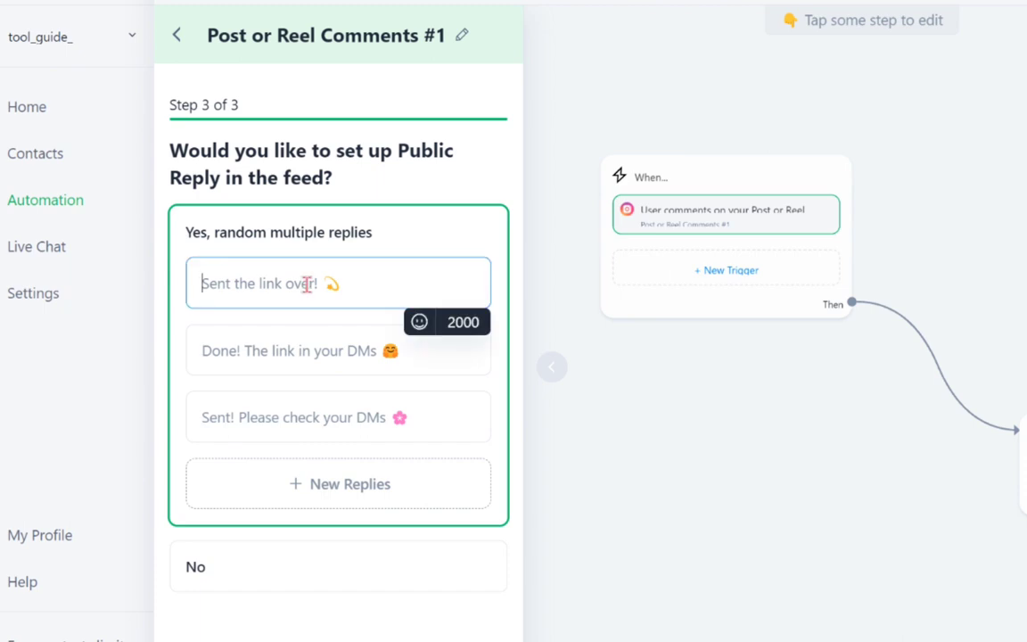
type("Sent the link over")
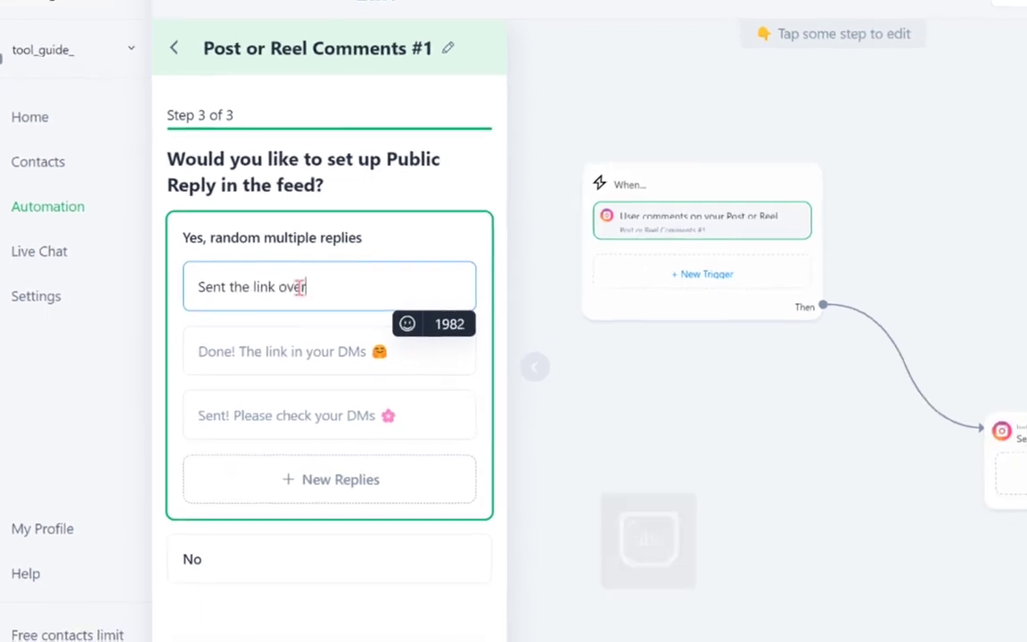
left_click(419, 322)
left_click(271, 459)
- Enter "Dine, check your dm" as the second public reply and end it with the smiling face with hearts emoji
left_click(267, 342)
type("Dine, check your dm")
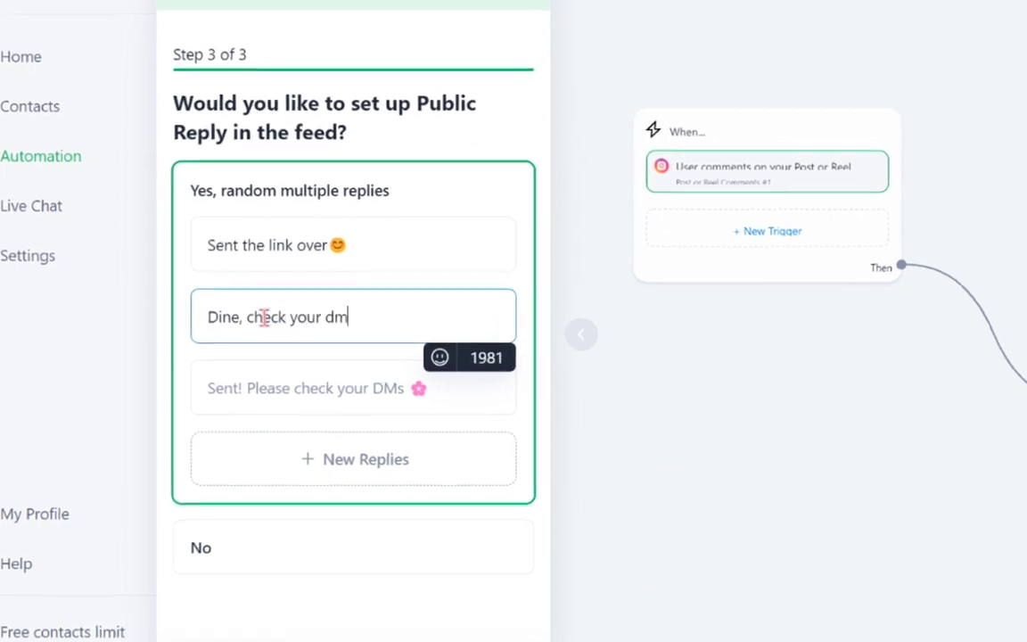
left_click(439, 357)
left_click(435, 206)
- Enter "Kindly check your dm" as the third public reply and end it with the star-eyed emoji
left_click(270, 385)
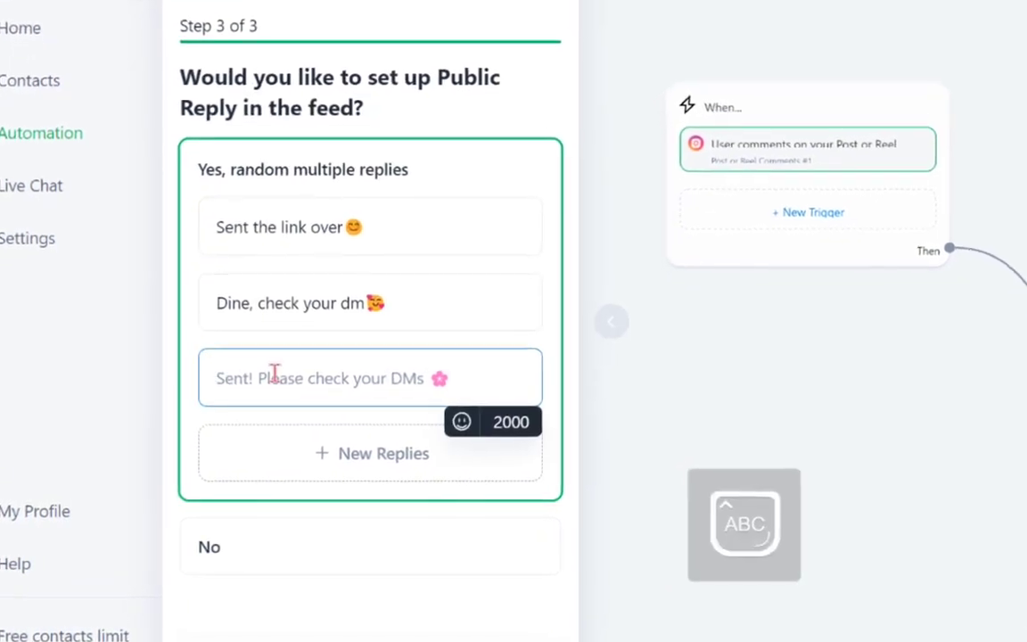
type("Kindly check th")
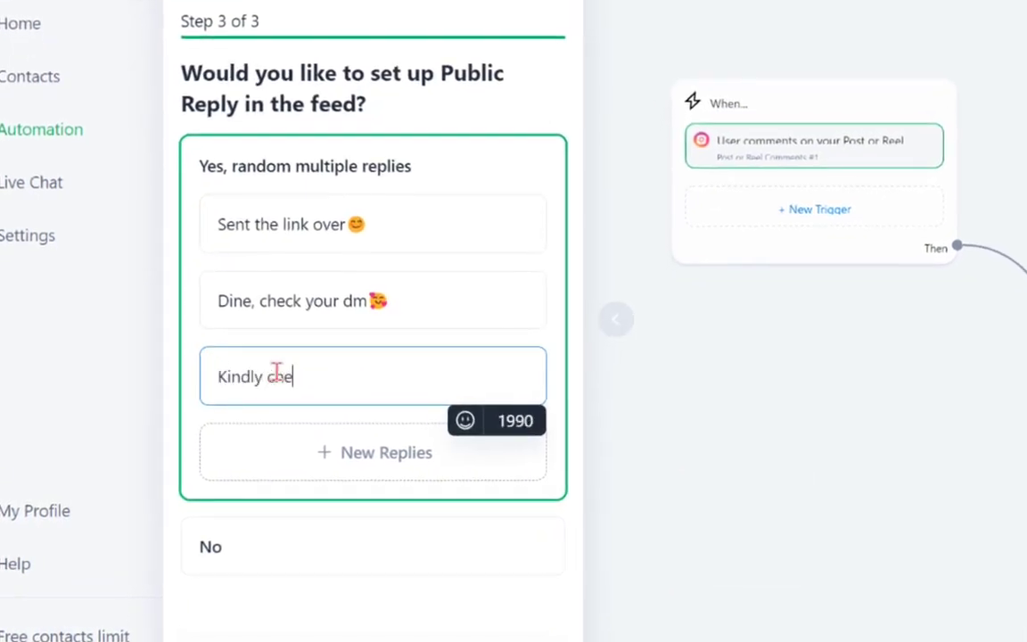
key("BackSpace")
key("BackSpace")
type("your dm")
left_click(463, 435)
left_click(419, 267)
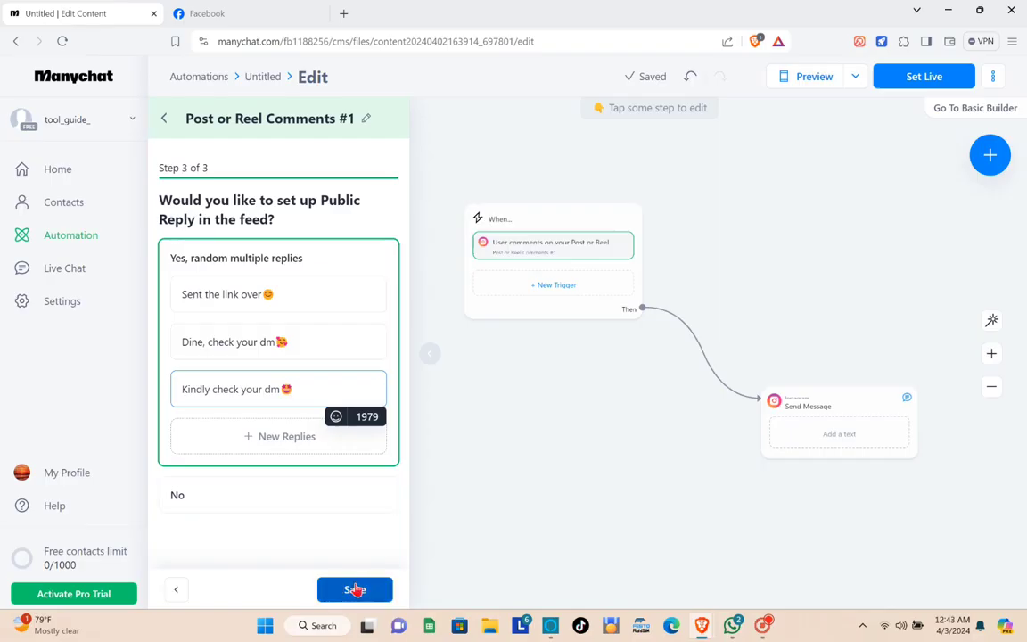
- Save the comment trigger and review its keywords and public replies in the summary
left_click(355, 588)
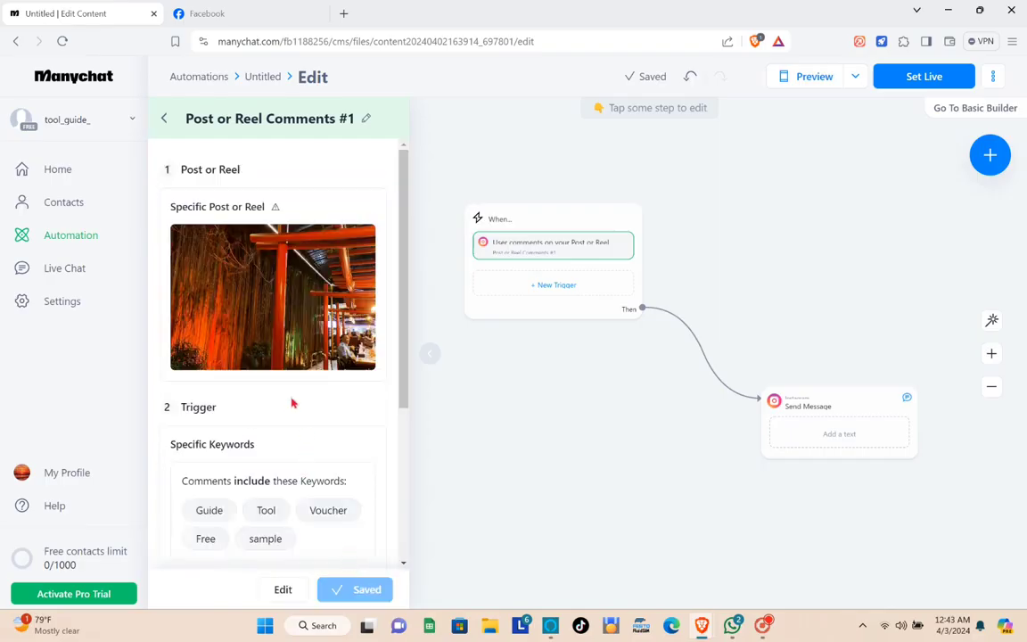
scroll(268, 366, "down", 3)
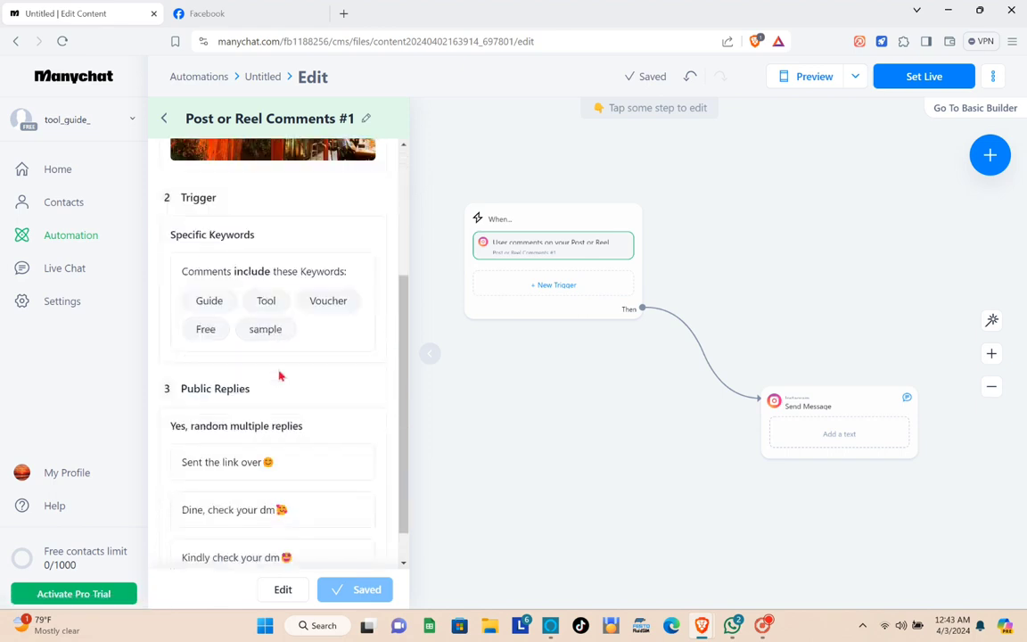
scroll(294, 396, "up", 1)
scroll(292, 442, "down", 1)
scroll(284, 450, "up", 1)
scroll(283, 450, "down", 1)
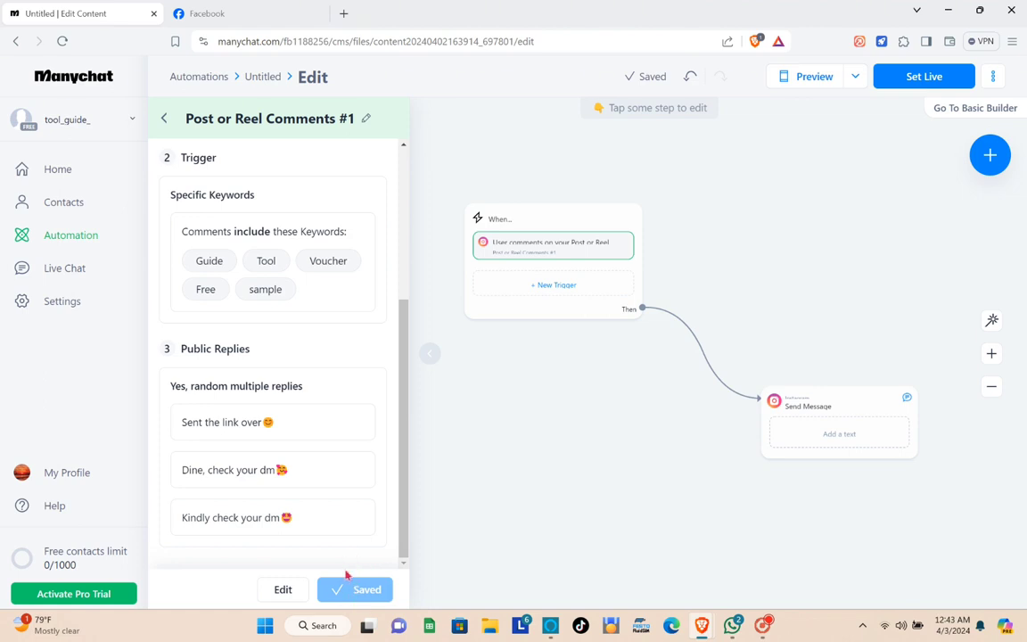
- Close the trigger settings and rearrange the When and Send Message blocks so they sit closer together on the canvas
left_click(526, 388)
left_click_drag(585, 225, 407, 206)
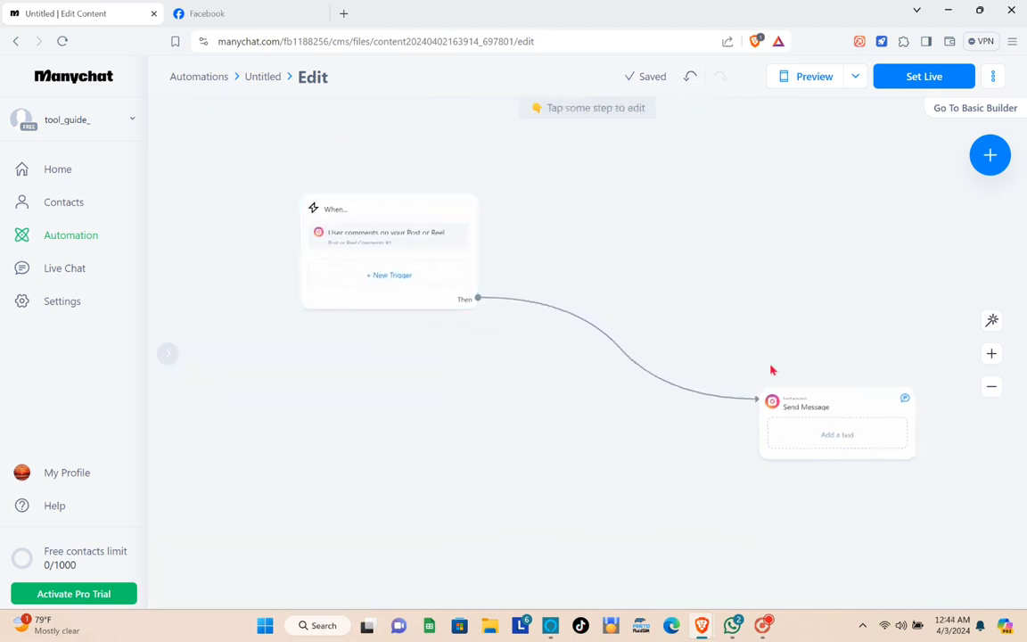
left_click_drag(853, 409, 643, 481)
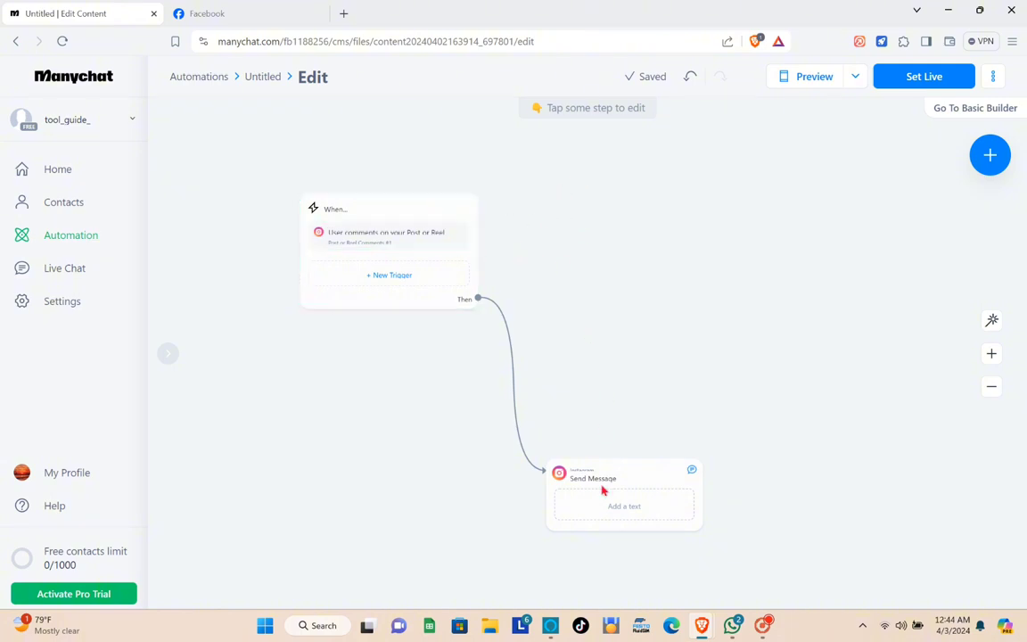
left_click_drag(632, 474, 638, 374)
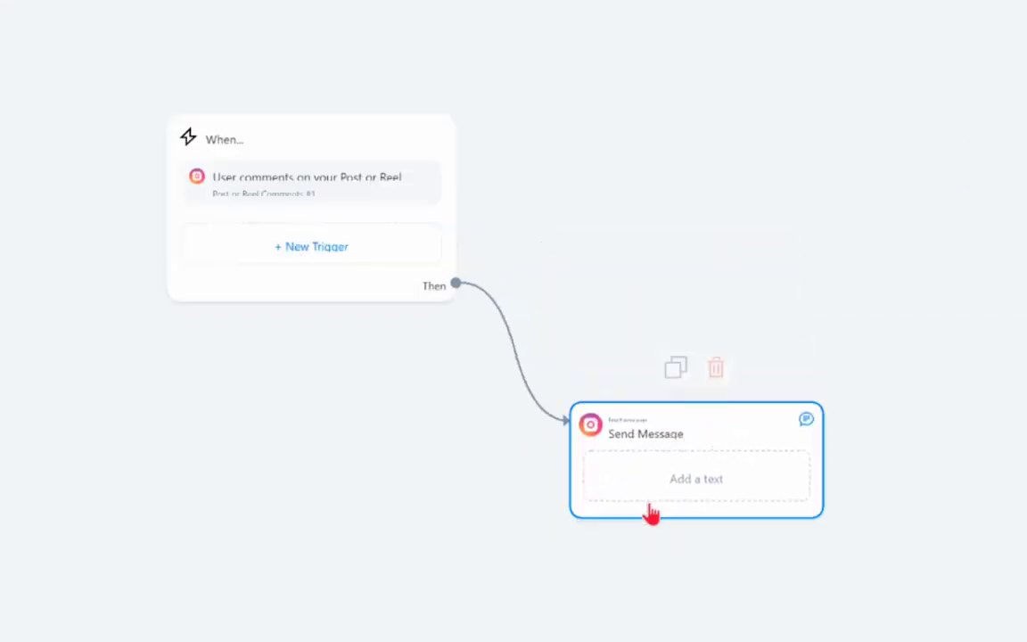
- Write the Send Message text thanking people for their interest and asking them to fill out the form for the voucher, ending with "Goodluck!"
left_click(697, 477)
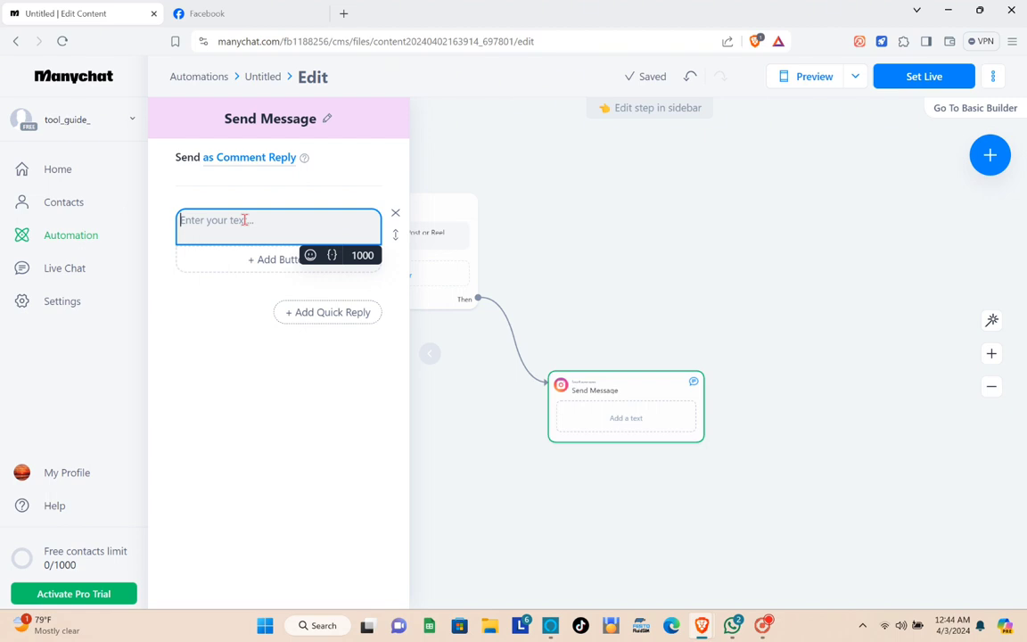
type("Good day! Thank you so much for your interest.")
key("Return")
key("Return")
type("T")
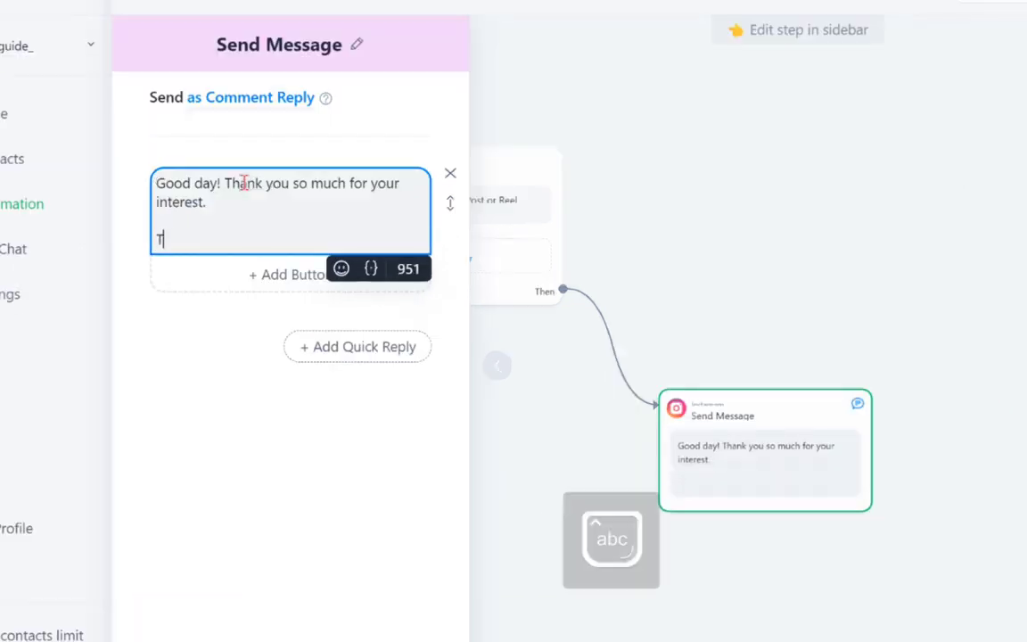
type("o get the voucher, kindly fill out")
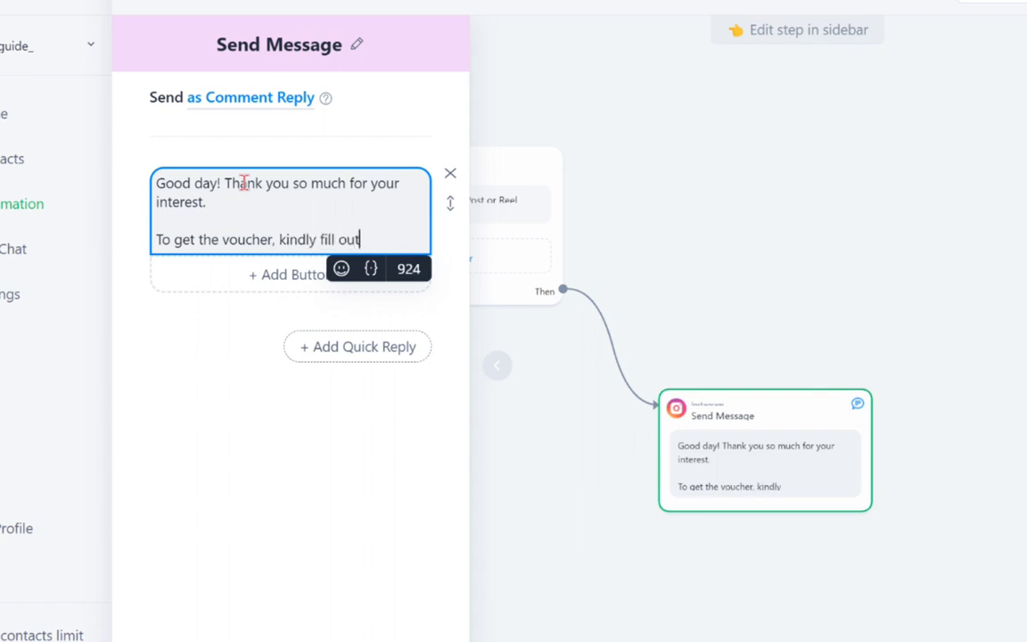
type(" this form and follow the detailed ")
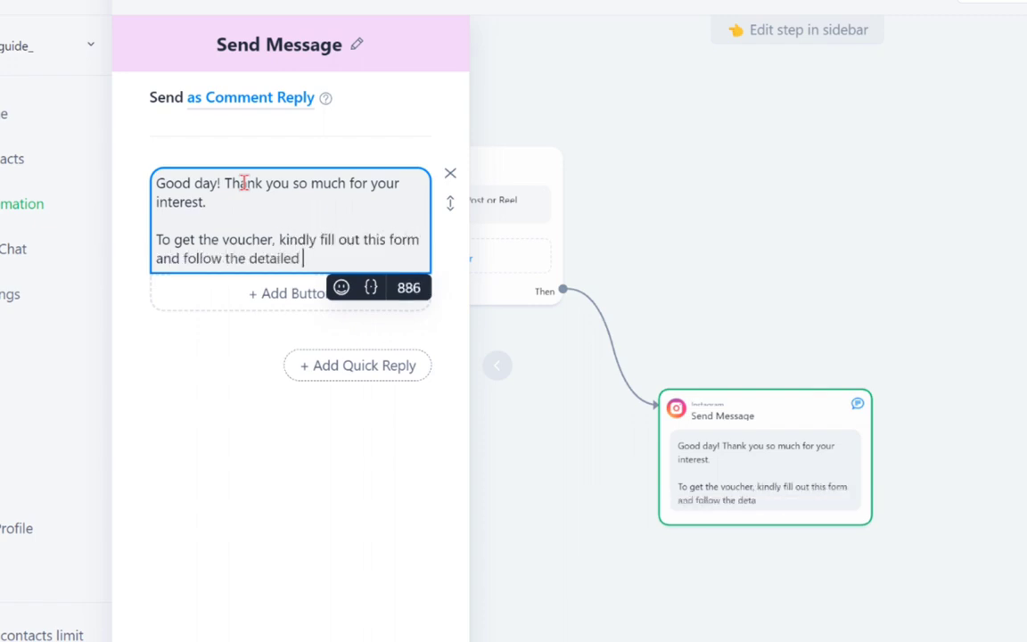
type("instructions provided in the form")
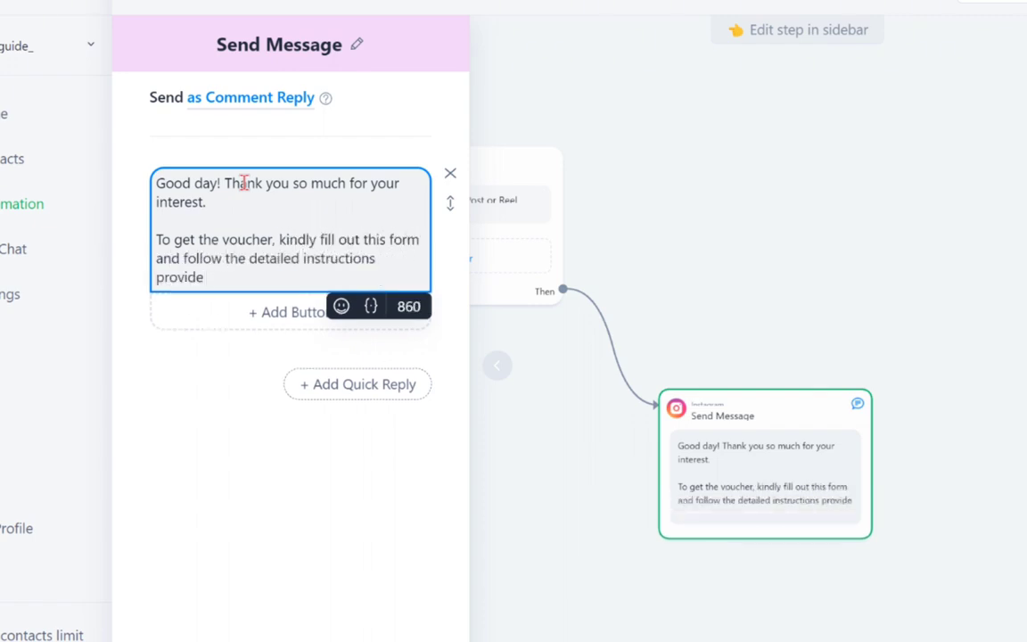
type(". Goodluck!")
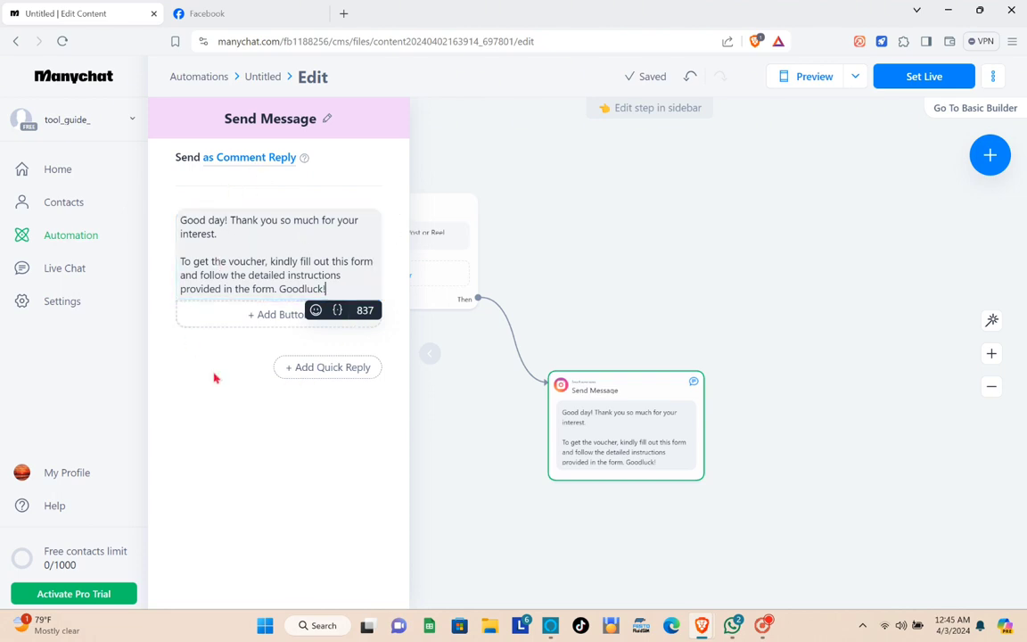
- Add a button below the message text and set its action to Open website
left_click(270, 314)
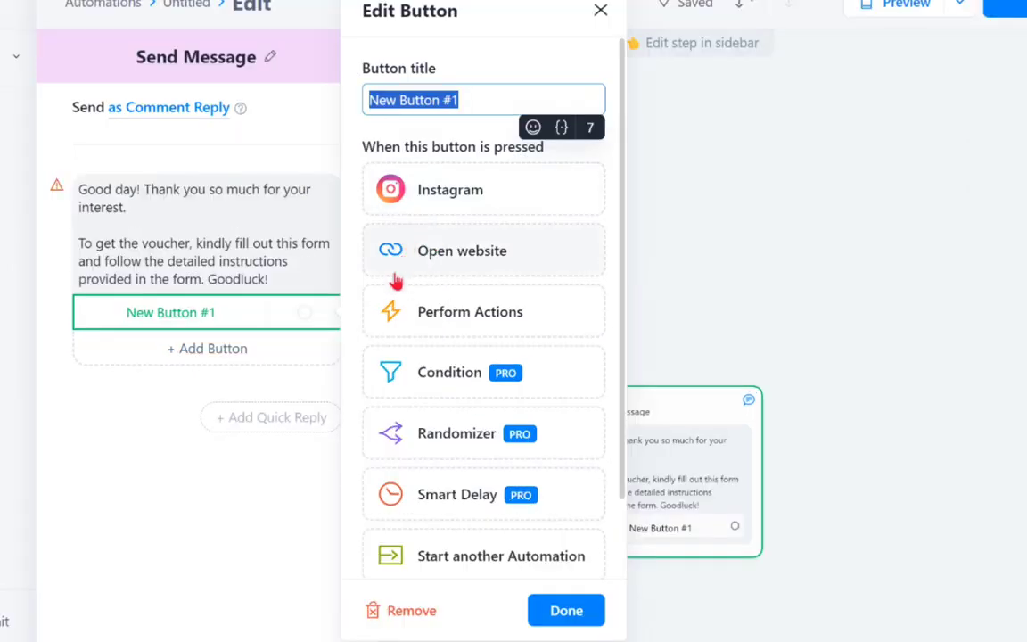
scroll(518, 294, "down", 1)
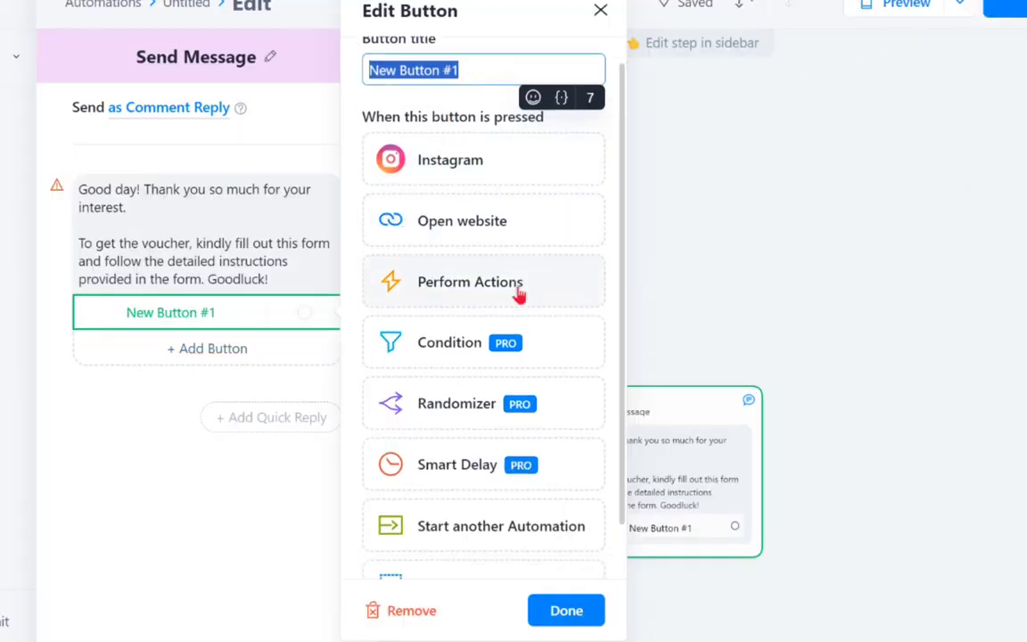
scroll(504, 308, "down", 1)
scroll(486, 303, "up", 2)
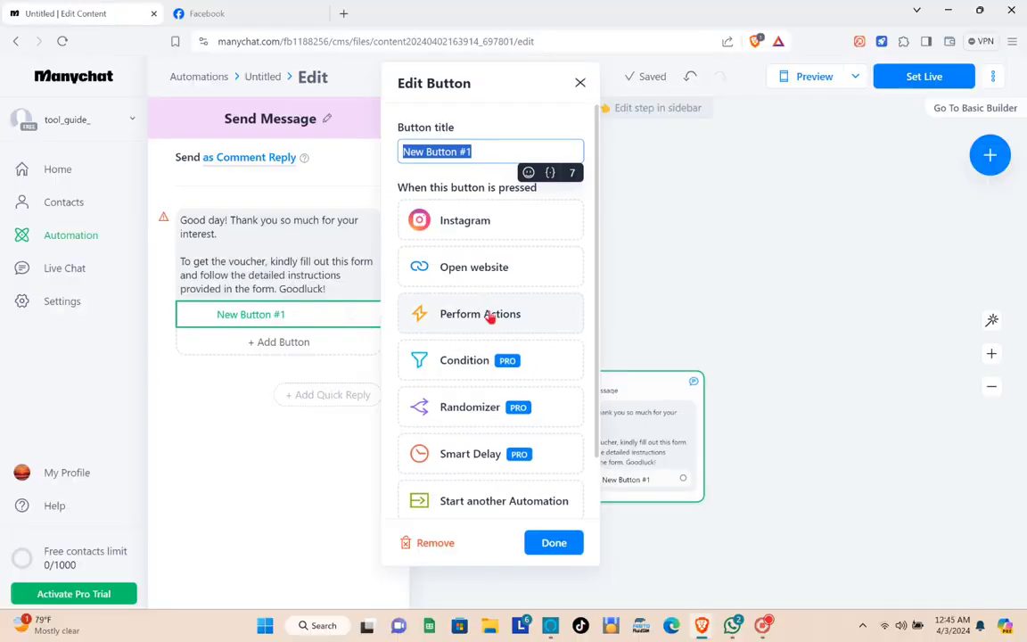
left_click(484, 267)
left_click(321, 314)
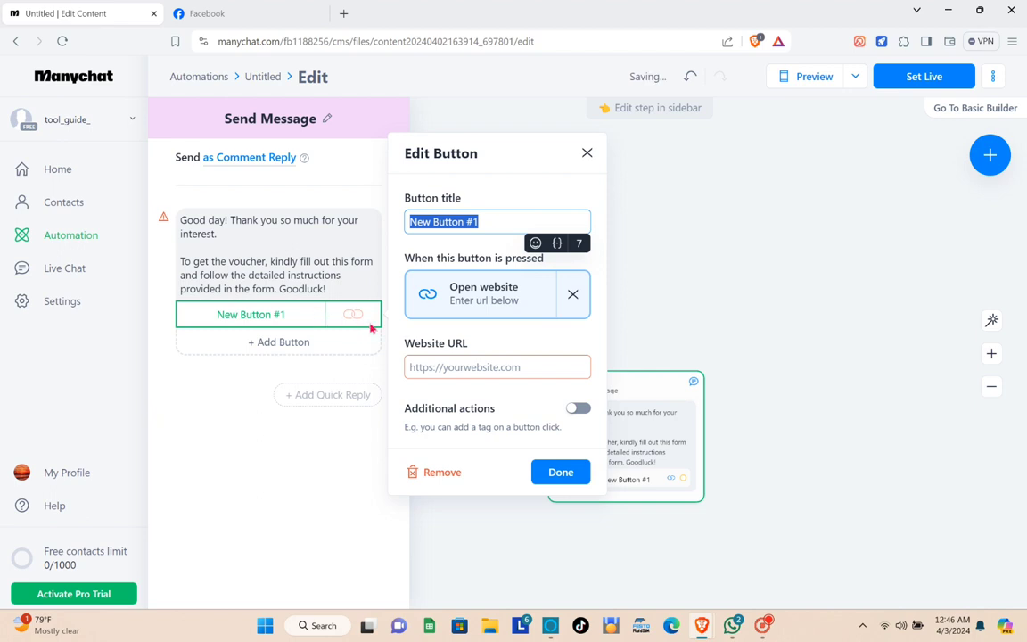
- Paste the copied YouTube Studio channel link as the button's website URL and finish editing the button
left_click(456, 364)
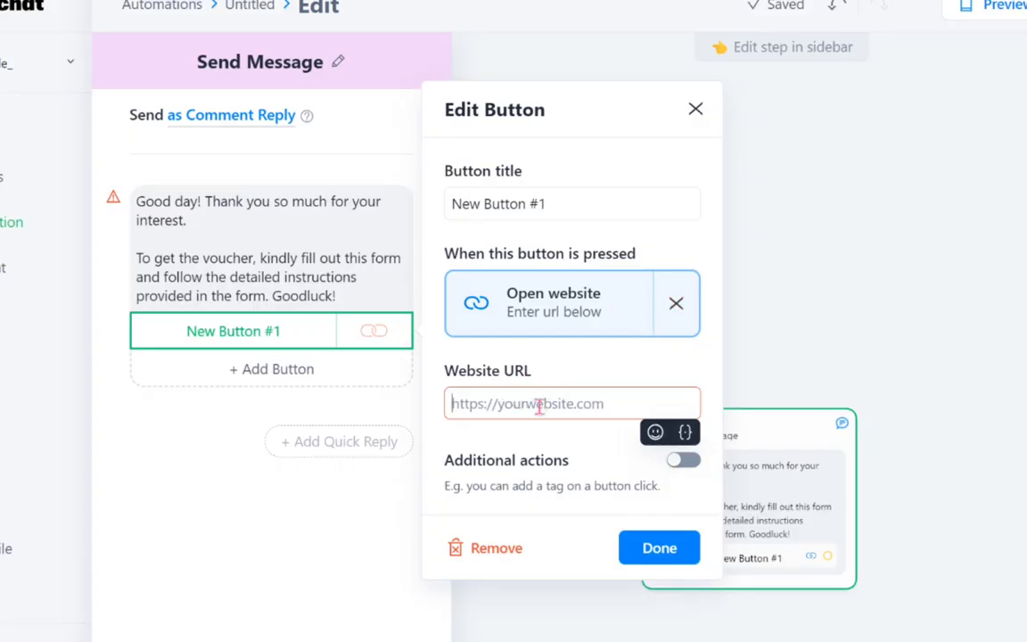
right_click(537, 404)
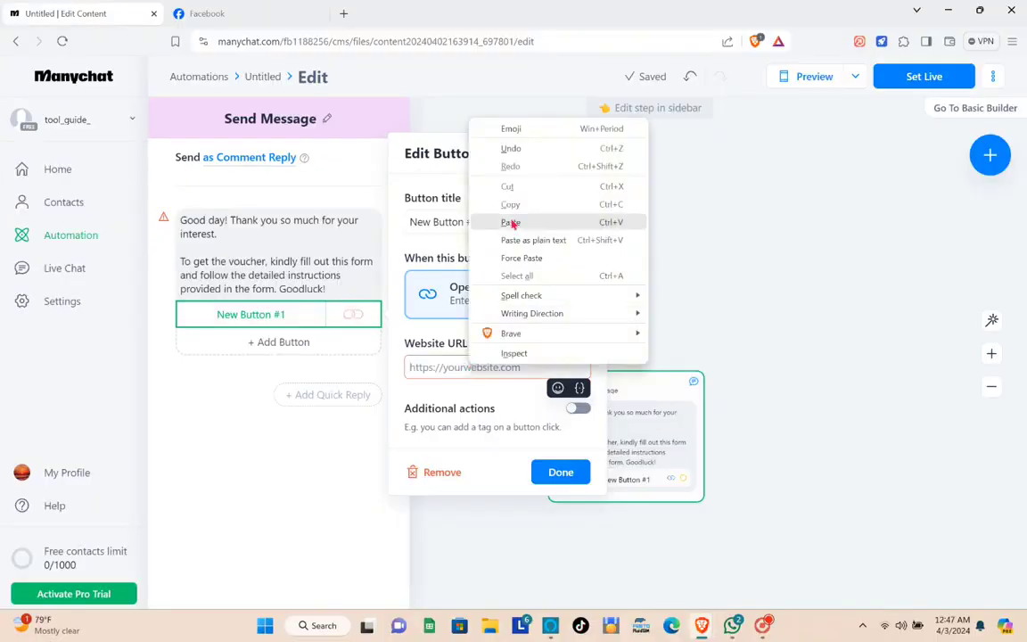
left_click(512, 222)
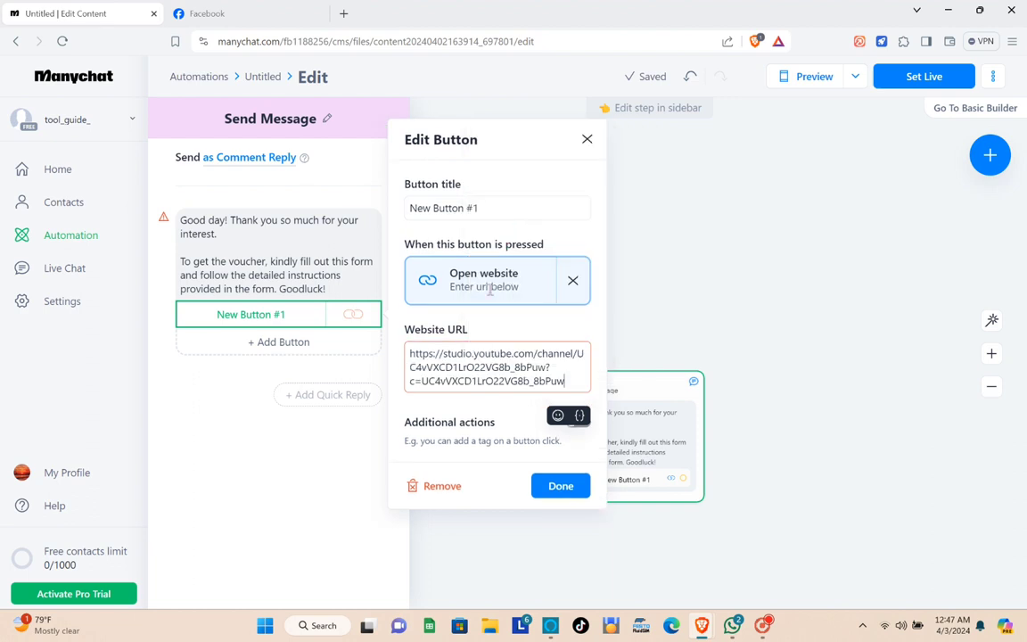
left_click(558, 489)
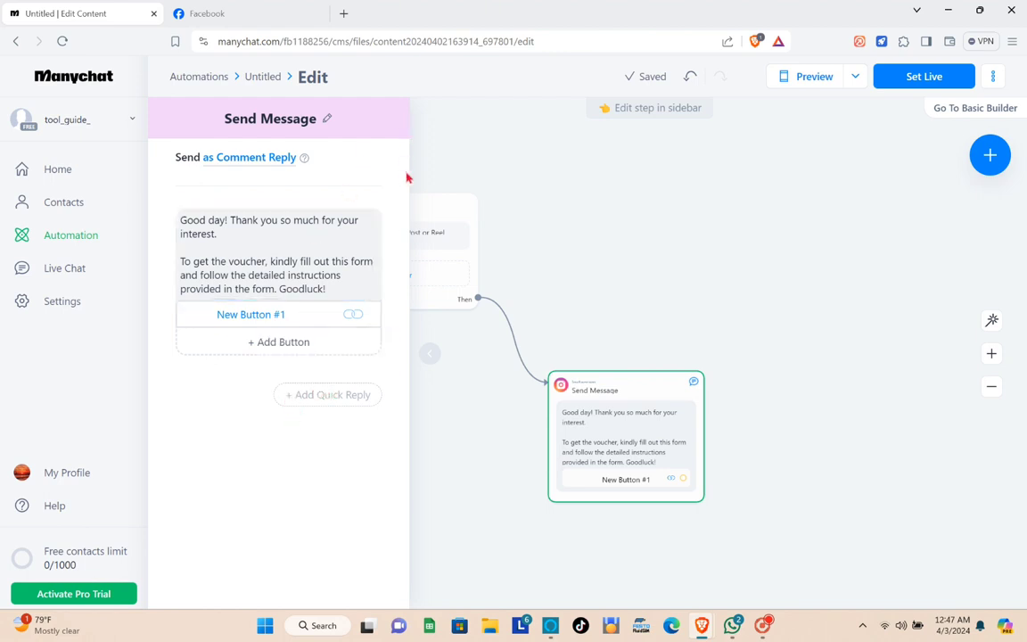
- Adjust the positions of the When and Send Message blocks on the canvas and set the automation live
left_click(489, 139)
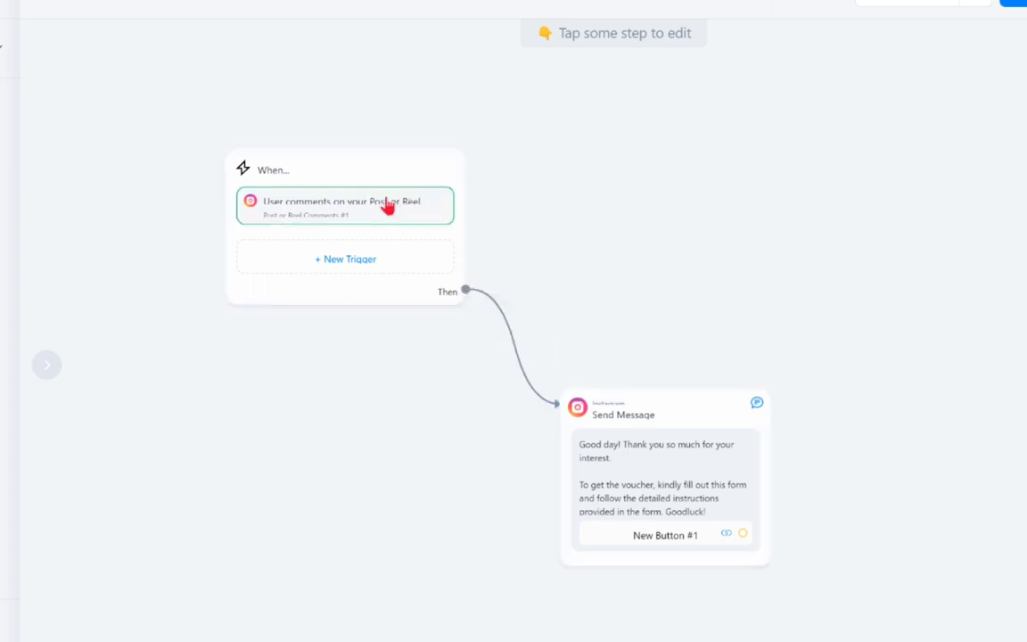
mouse_move(381, 172)
left_mouse_down()
mouse_move(378, 220)
mouse_move(389, 164)
left_mouse_up()
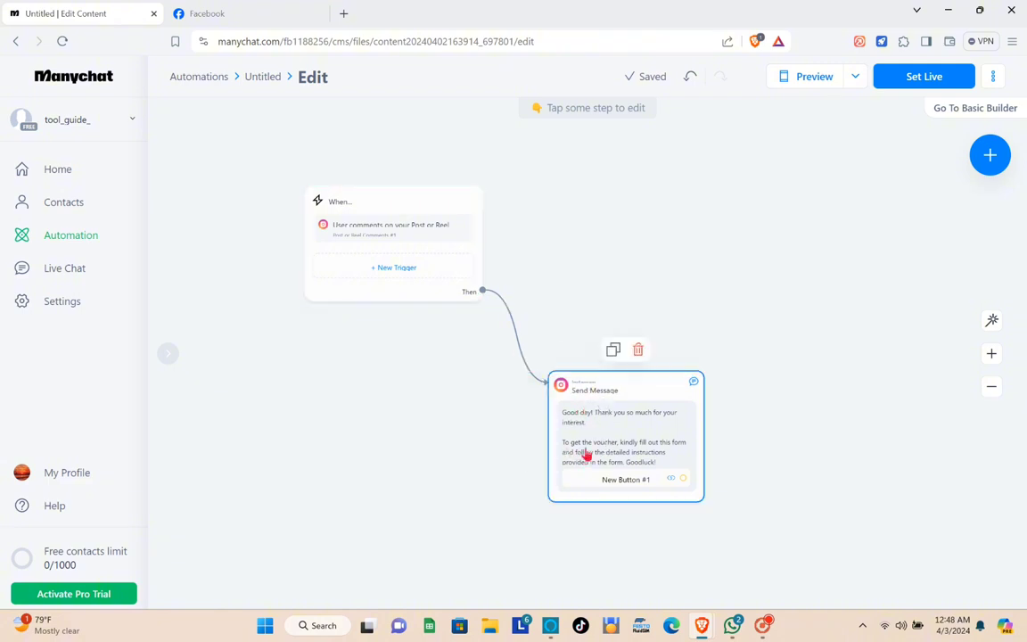
left_click_drag(633, 384, 653, 331)
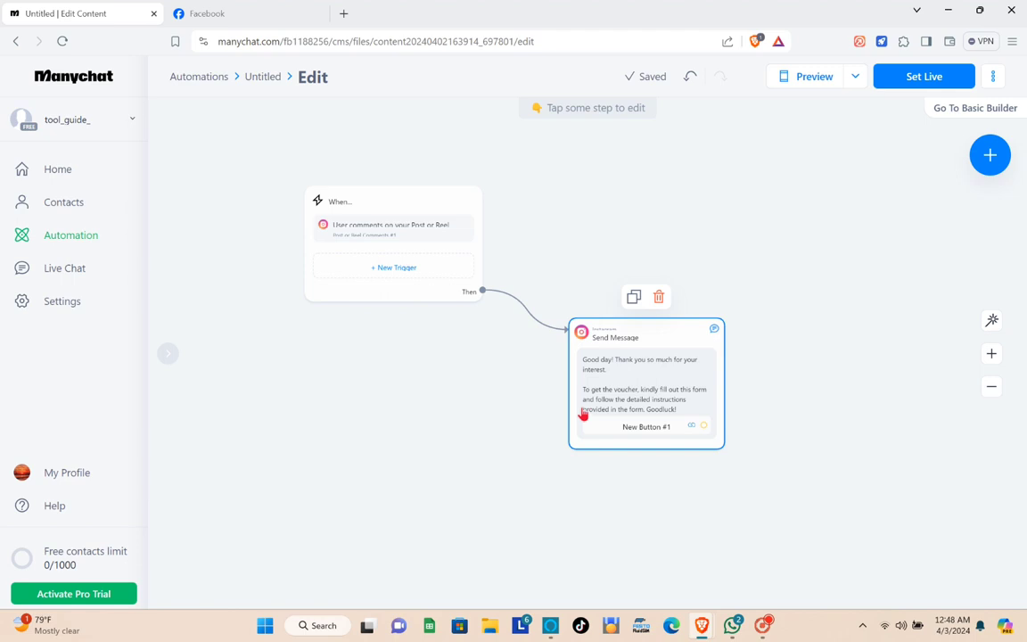
left_click(912, 77)
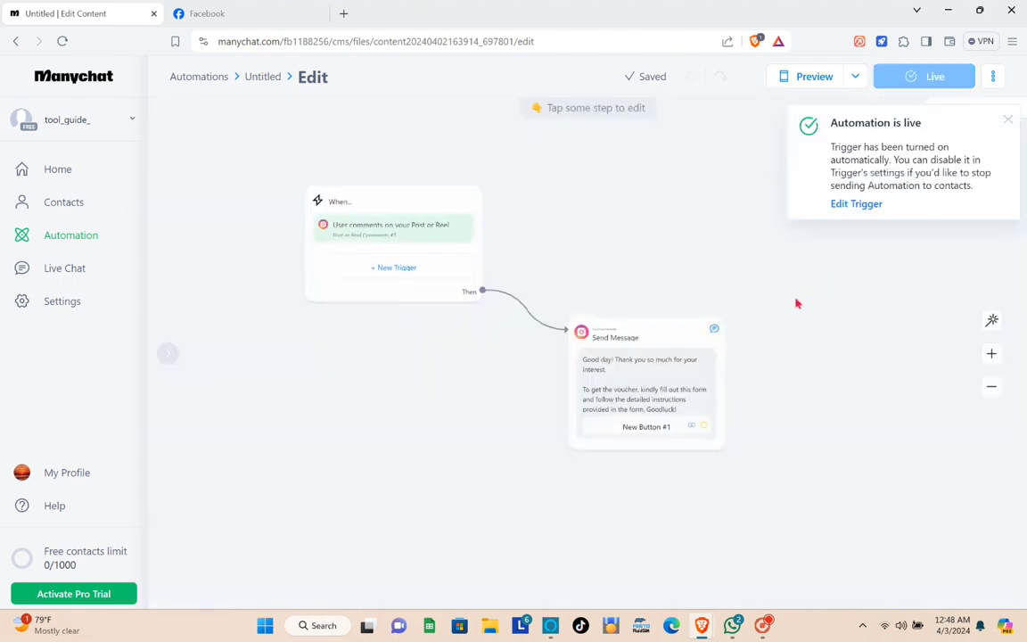